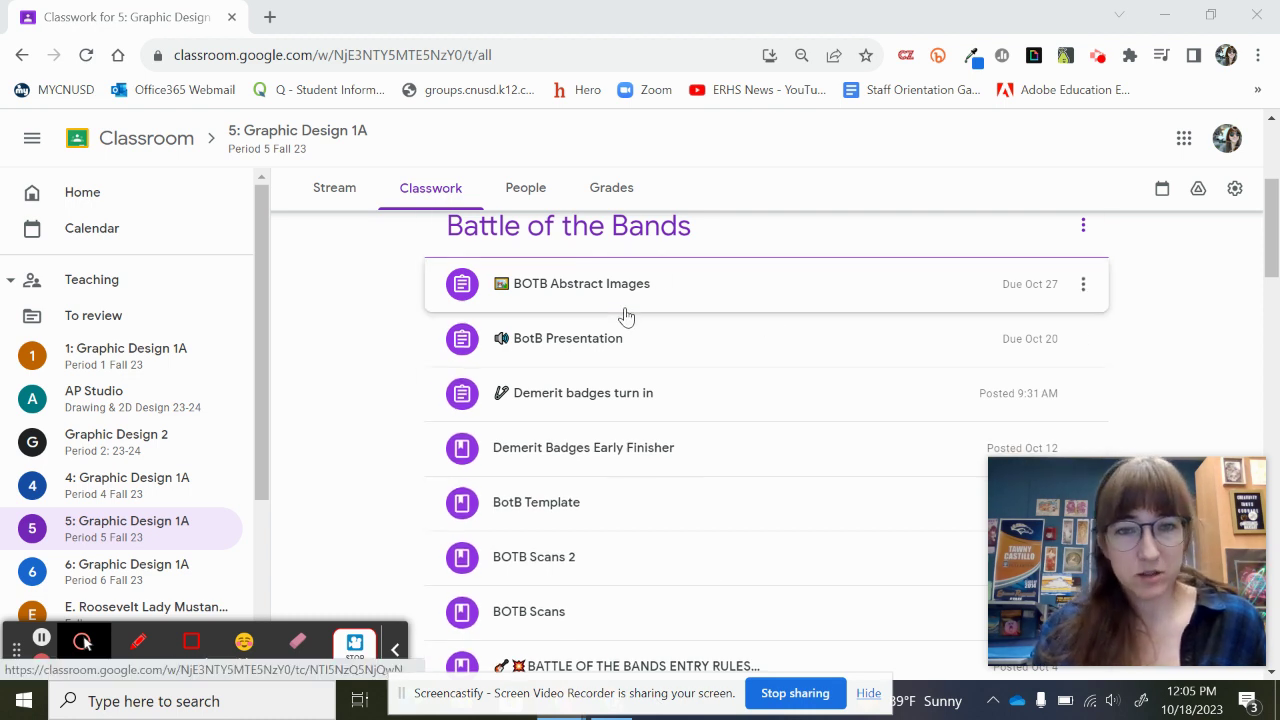
Expand the BotB Presentation assignment and open its Battle of the Bands Presentation attachment.
click(538, 345)
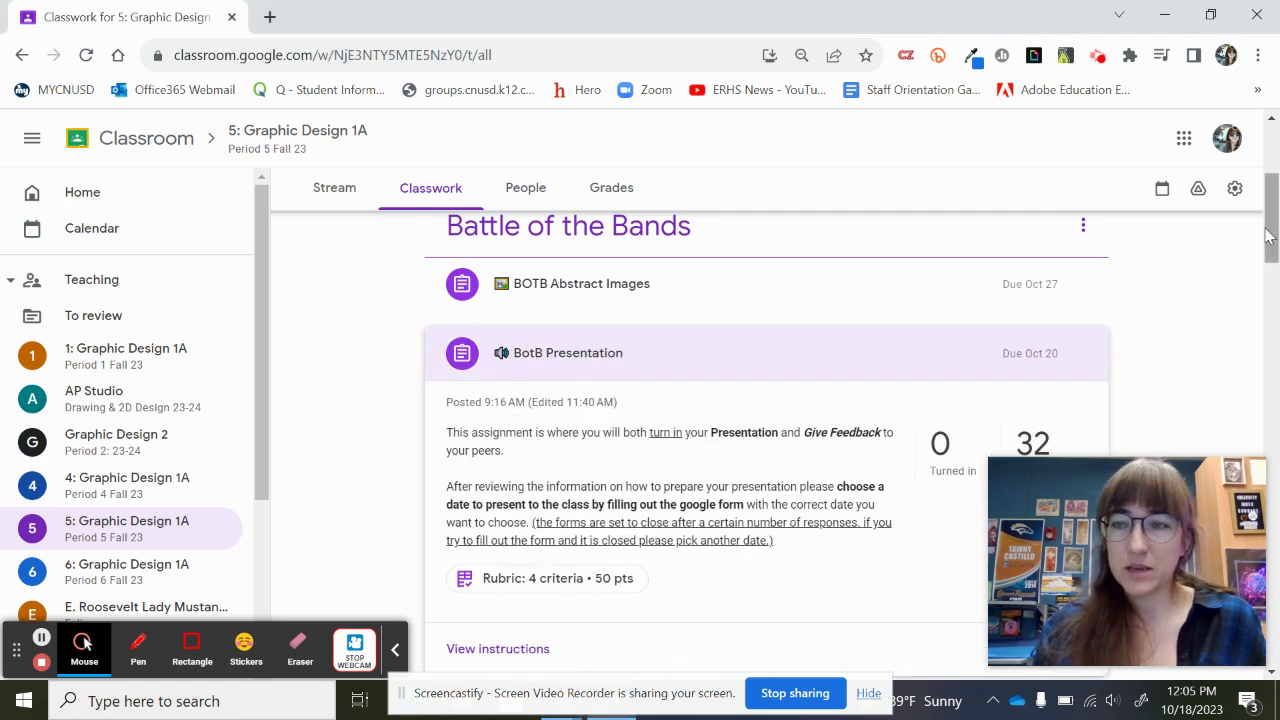
drag(1268, 235, 1268, 258)
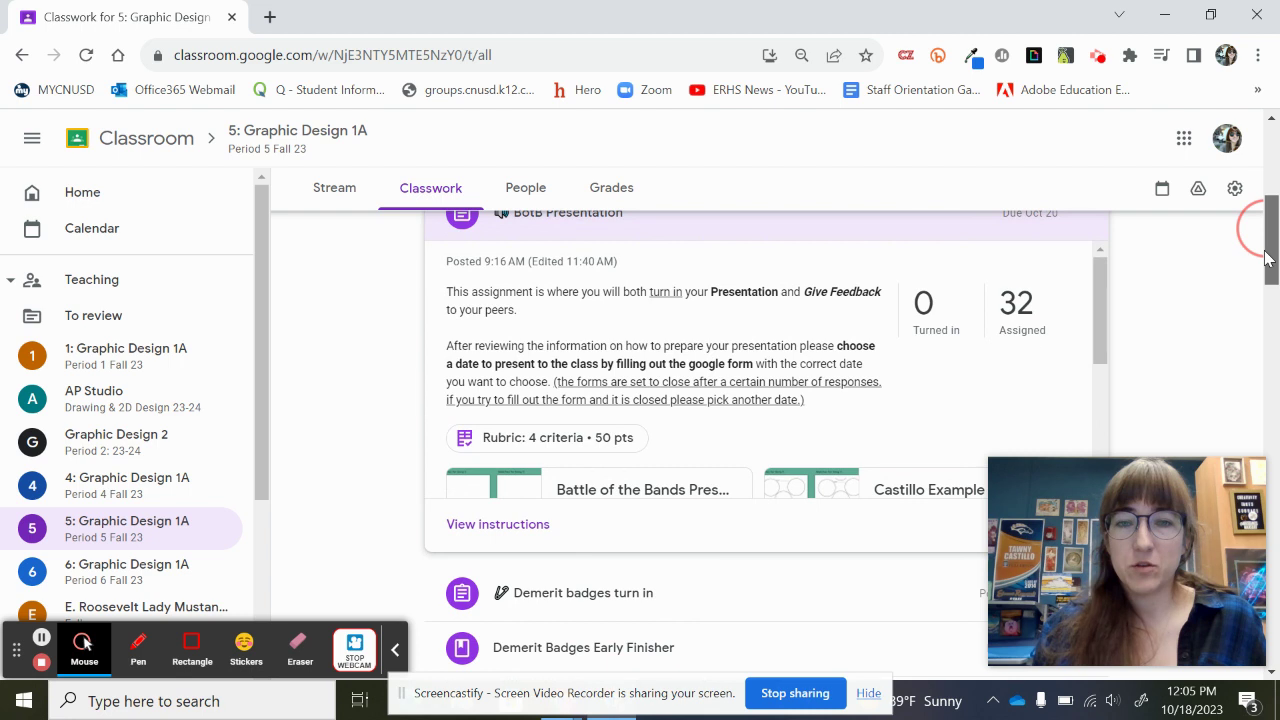
drag(1096, 307, 1100, 334)
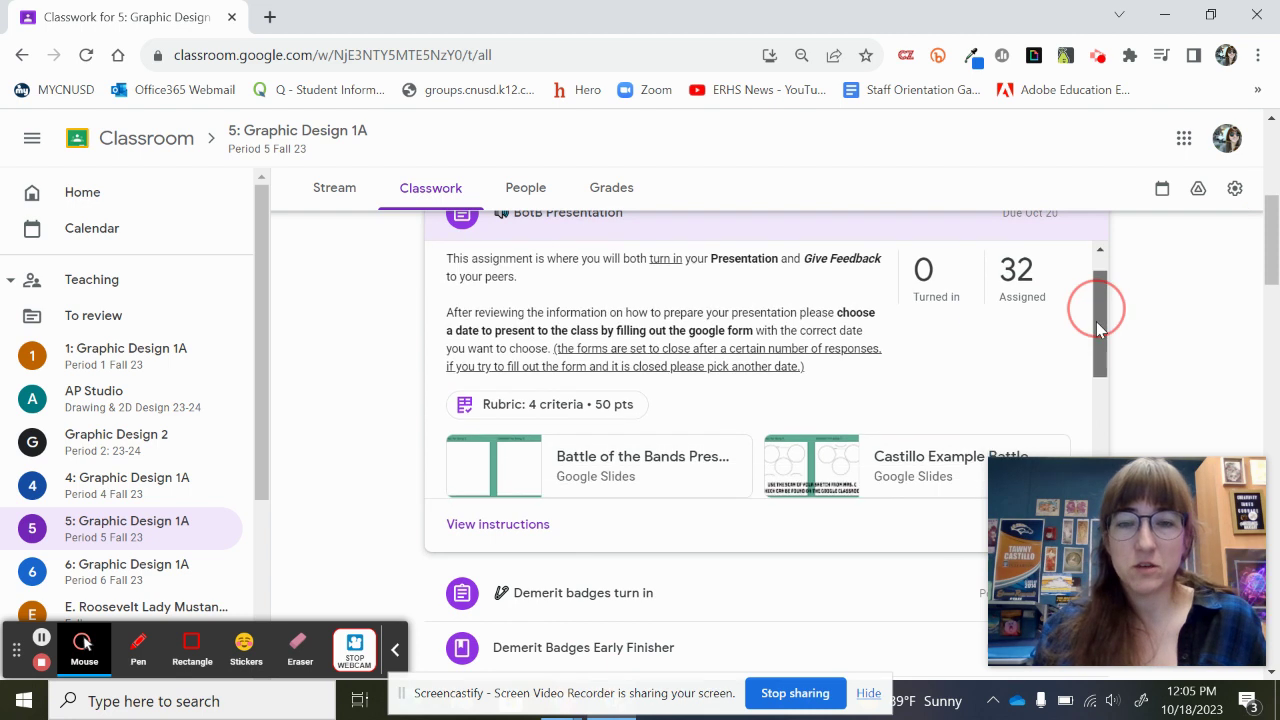
click(623, 457)
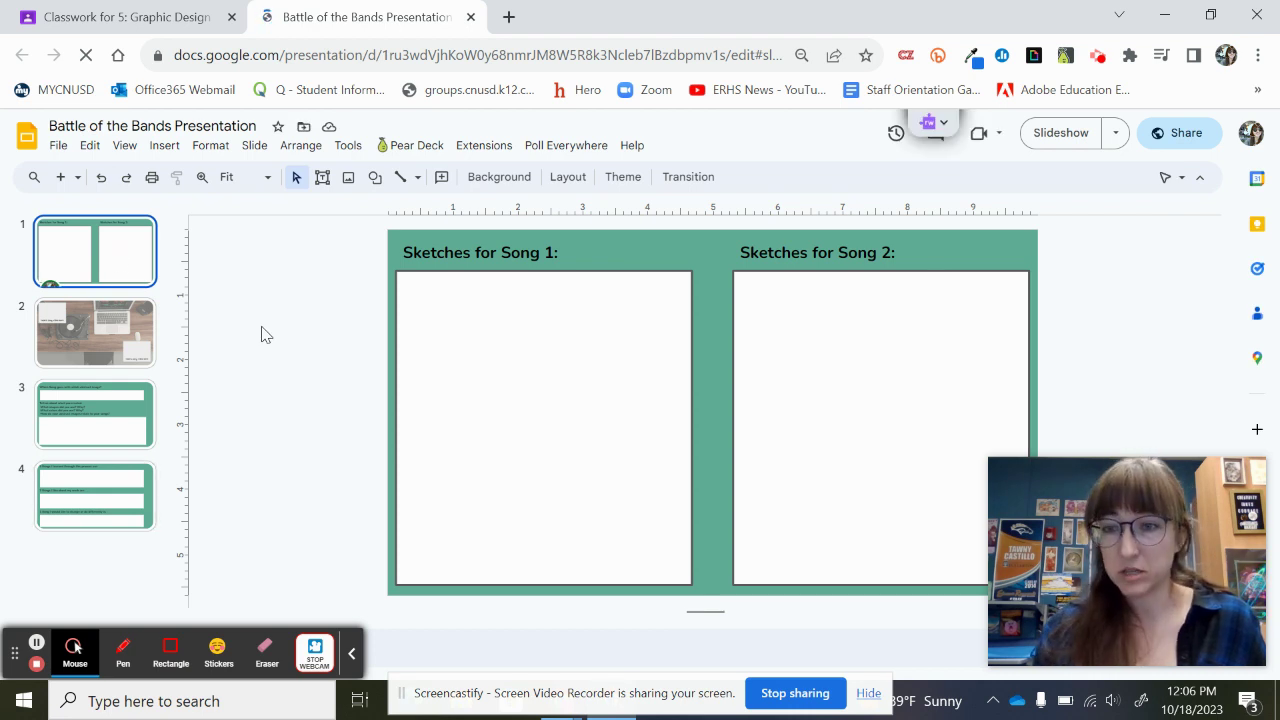
Open the Castillo Example presentation and compare it with the blank Battle of the Bands deck.
click(155, 20)
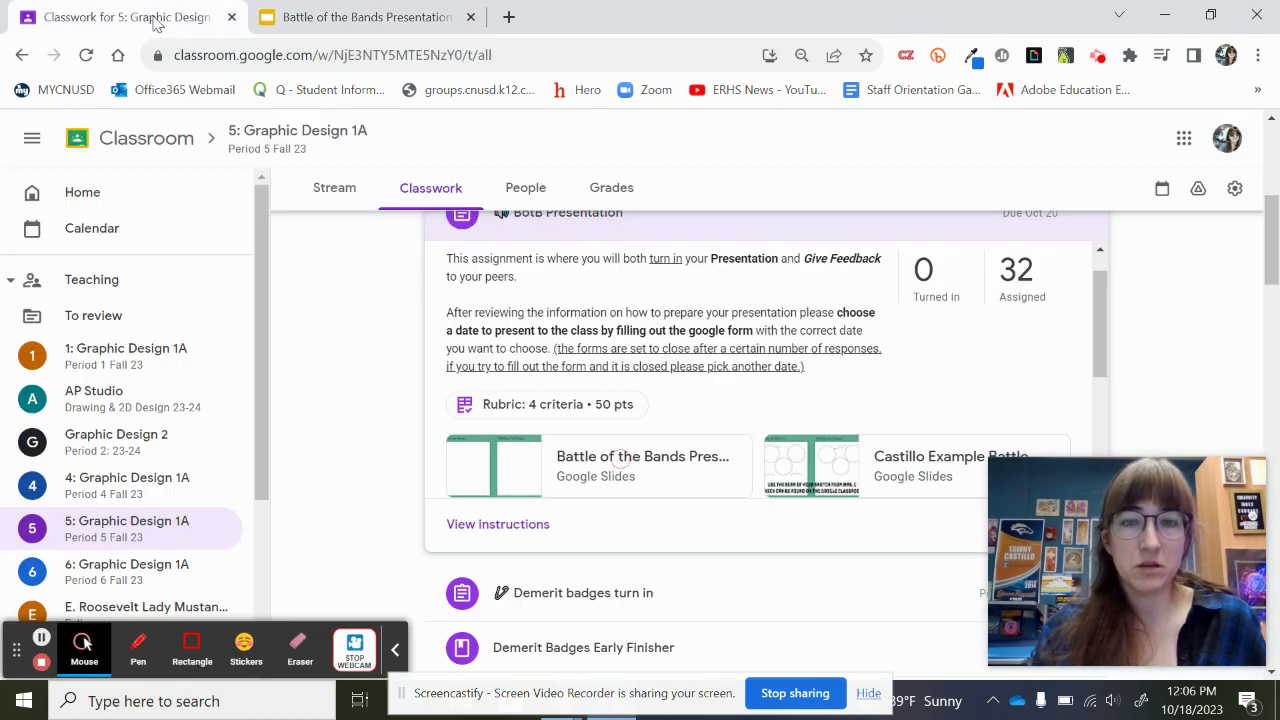
click(866, 464)
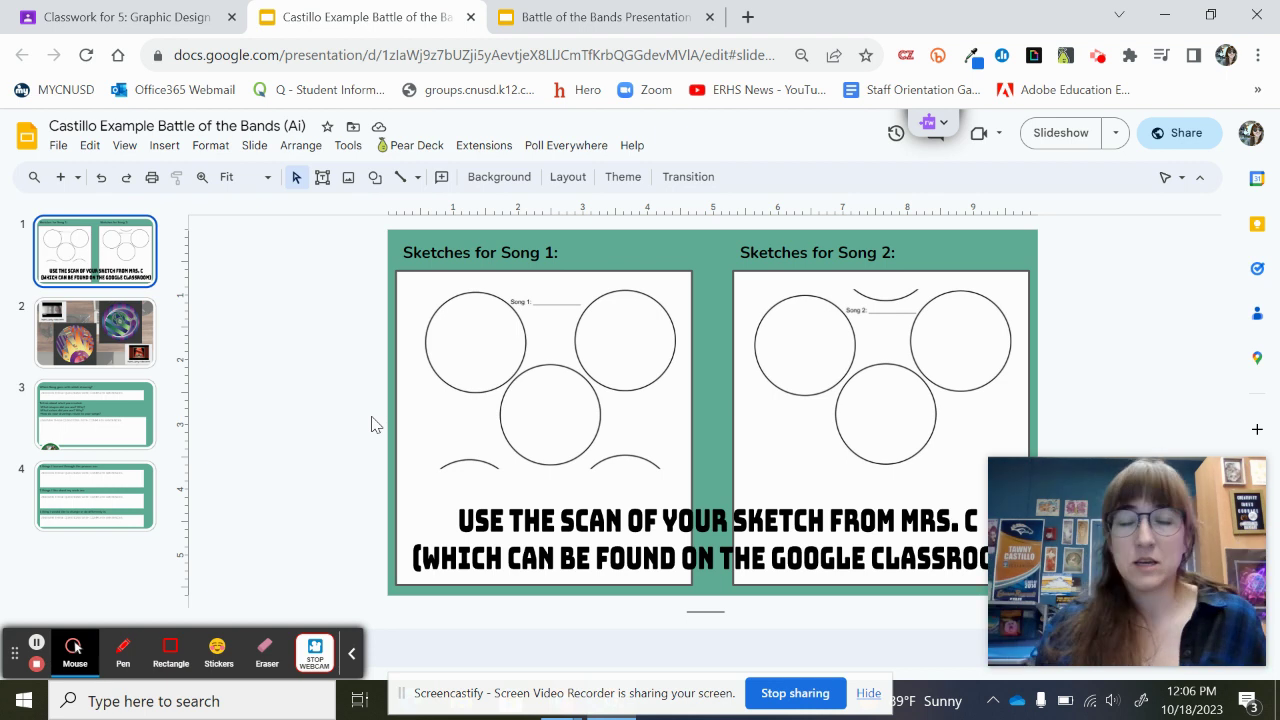
click(563, 22)
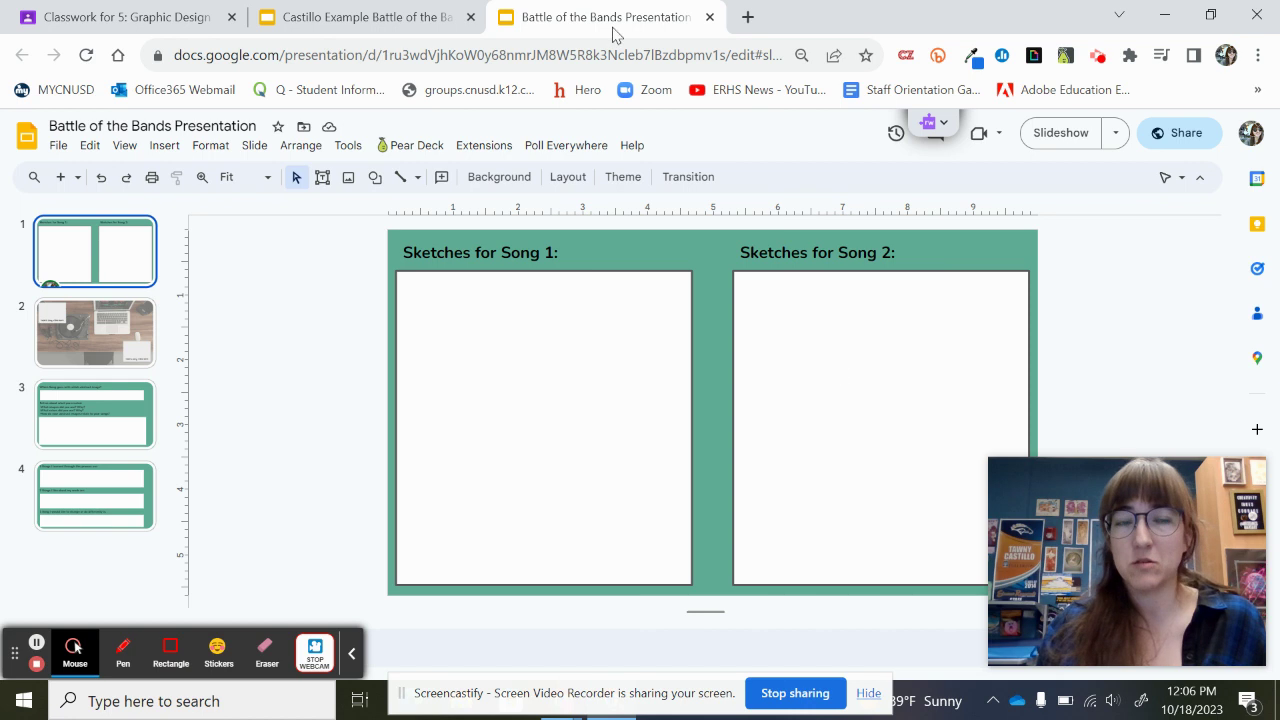
click(400, 20)
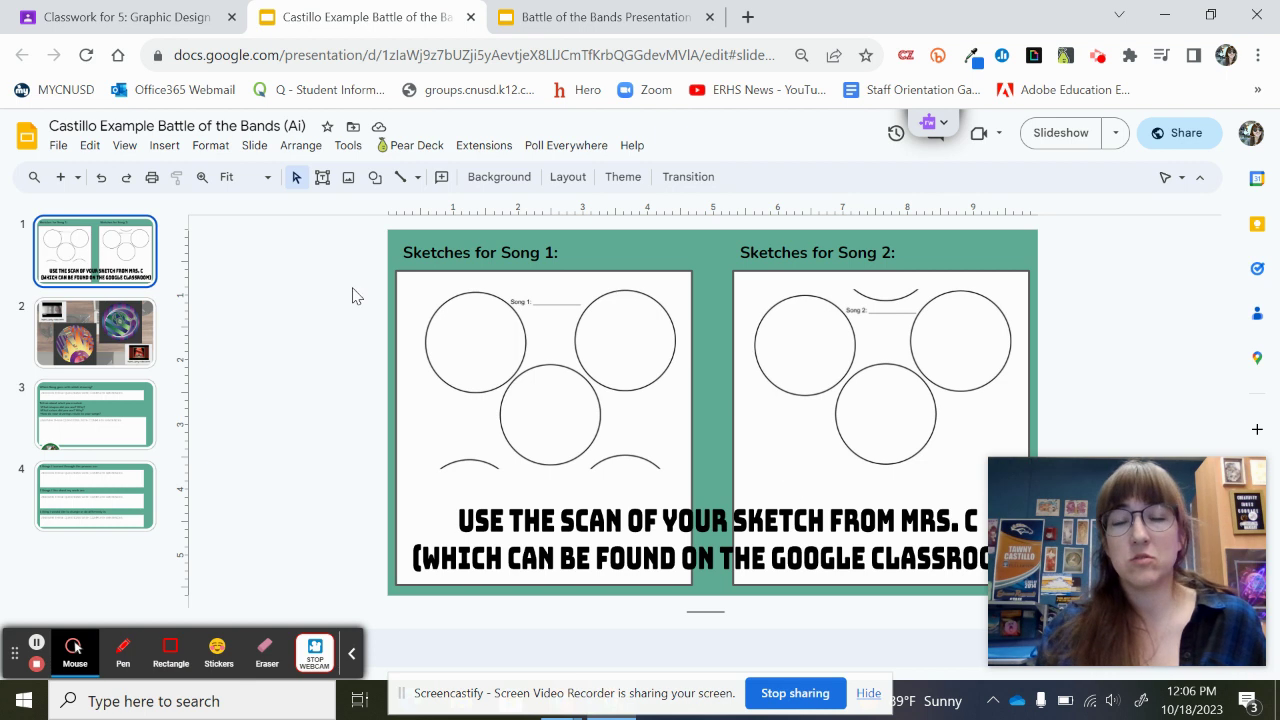
Look over the Insert > Image options, then go back to the Classroom Classwork page.
click(164, 145)
click(191, 175)
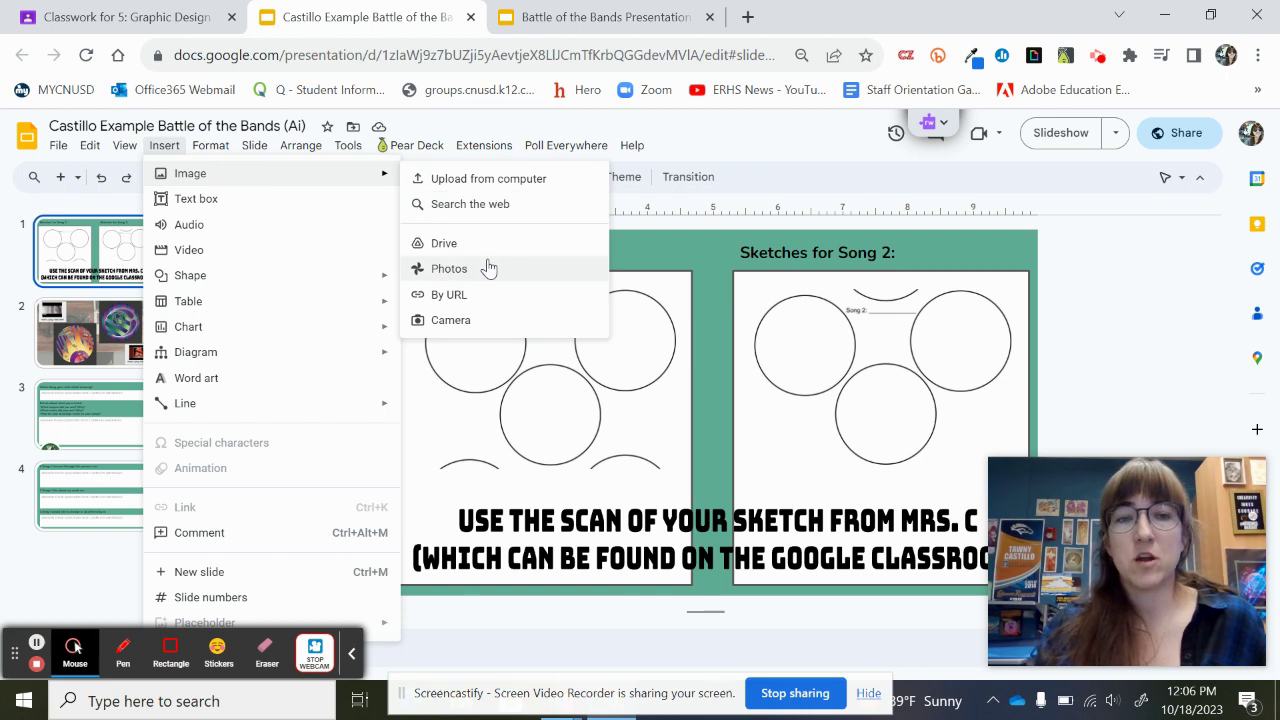
click(1091, 294)
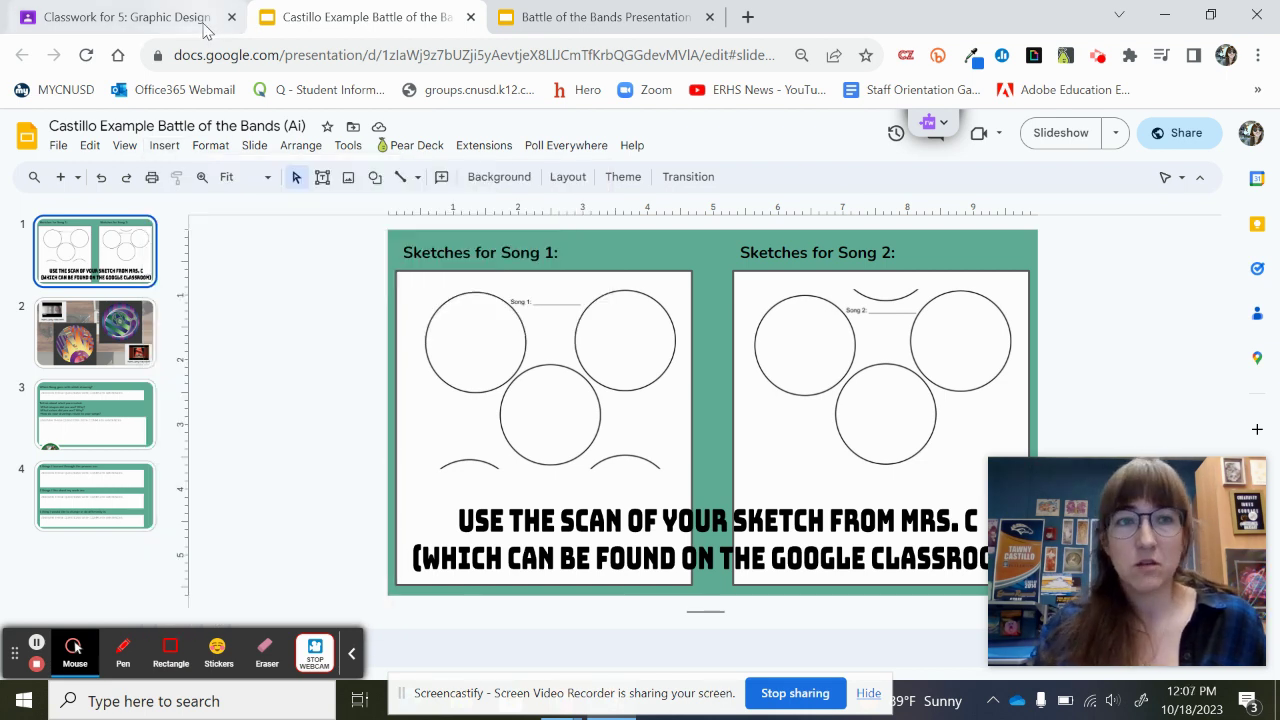
click(130, 17)
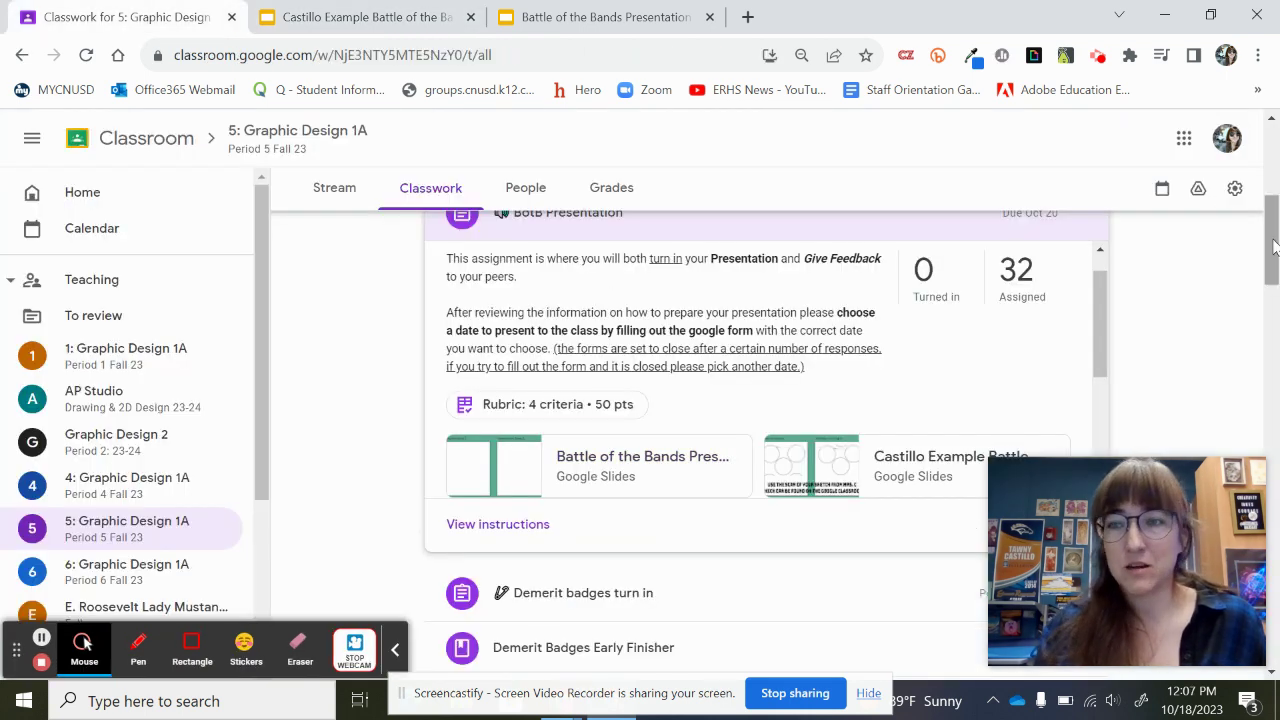
drag(1272, 248, 1272, 305)
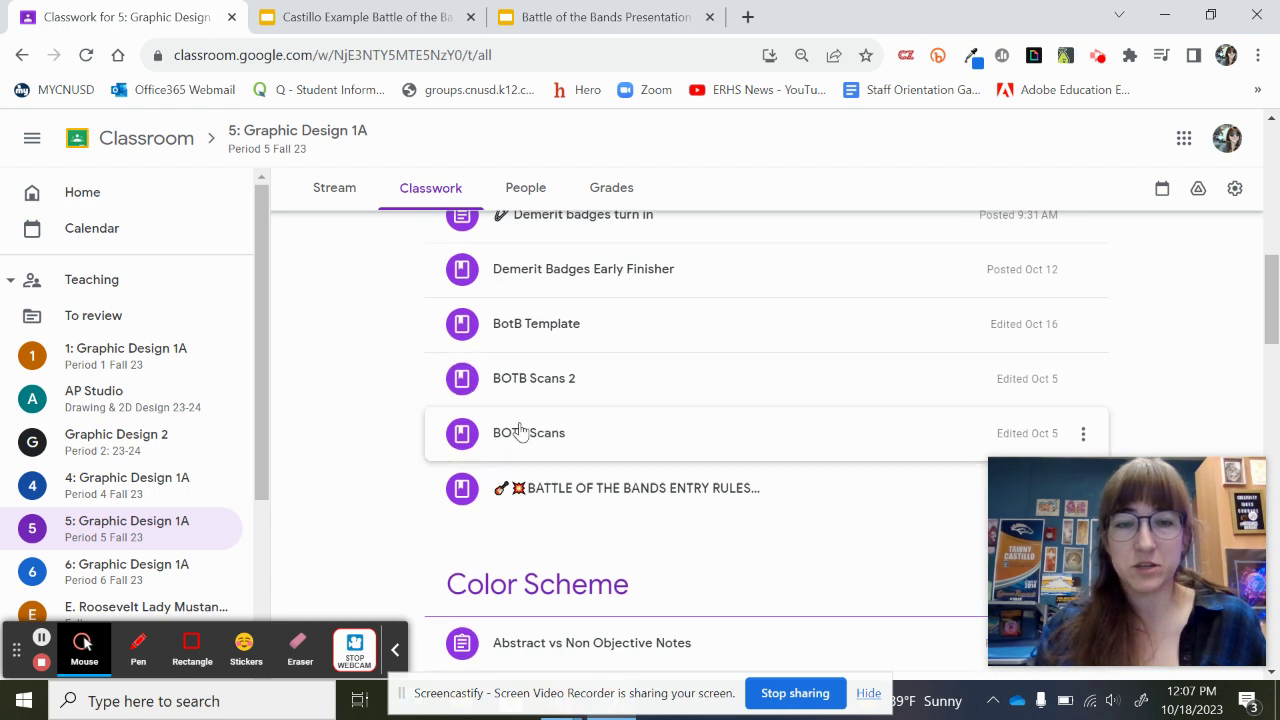
click(560, 386)
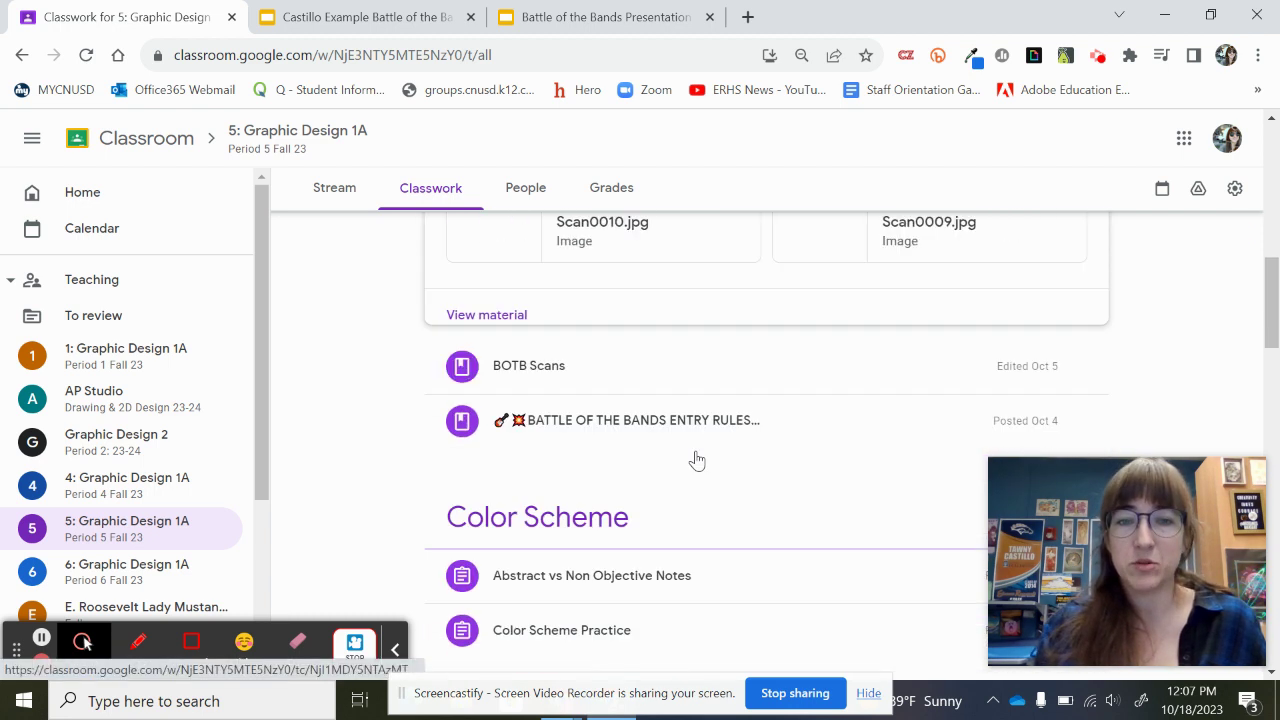
drag(1273, 316, 1273, 281)
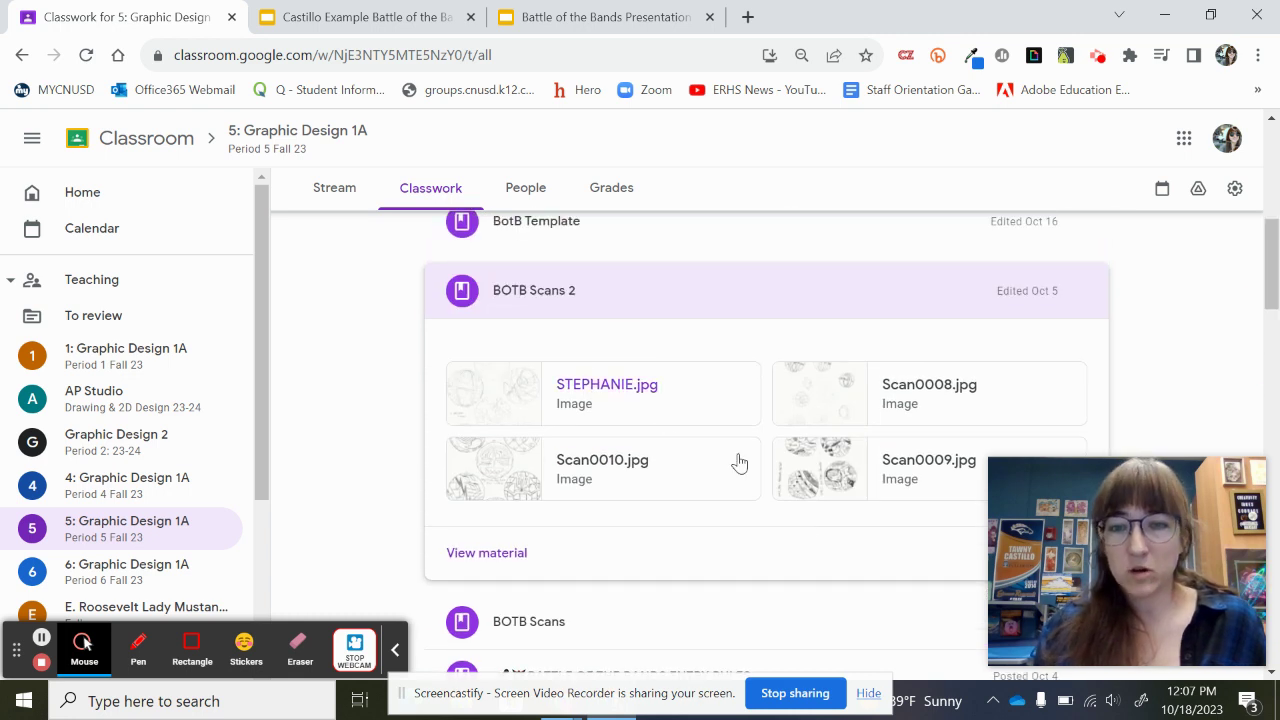
click(628, 290)
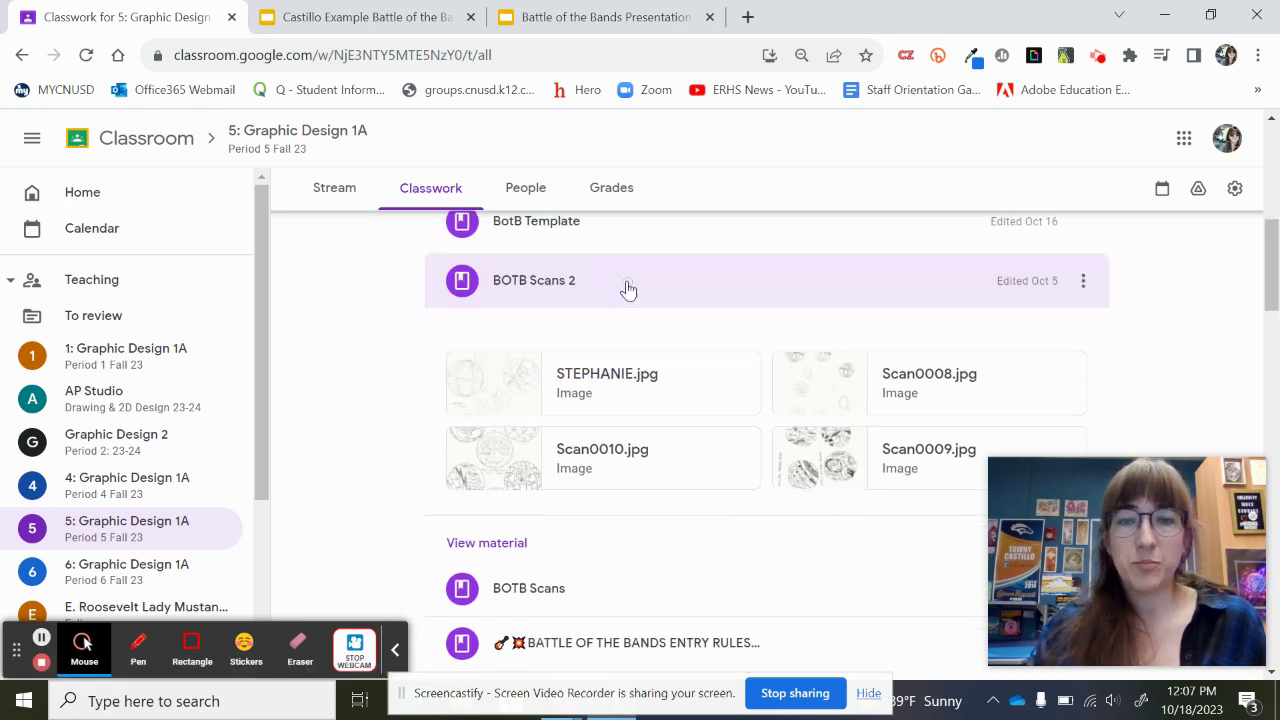
drag(1273, 288, 1273, 245)
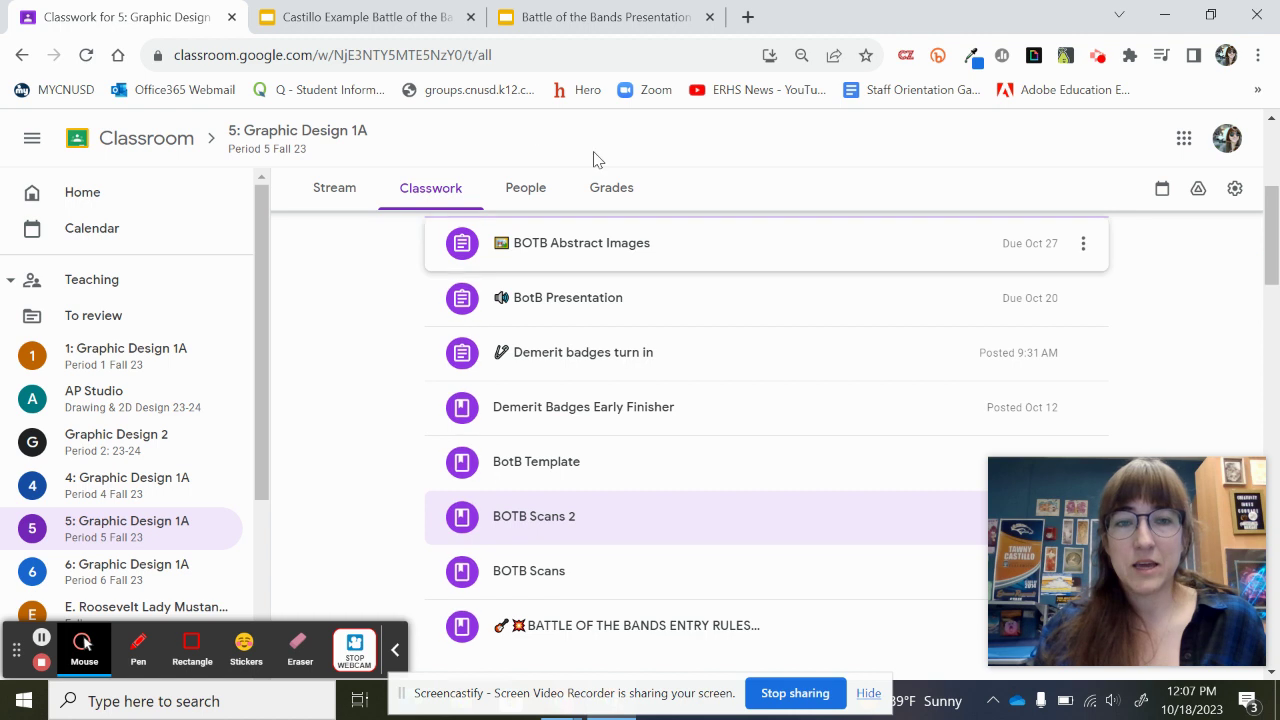
click(400, 22)
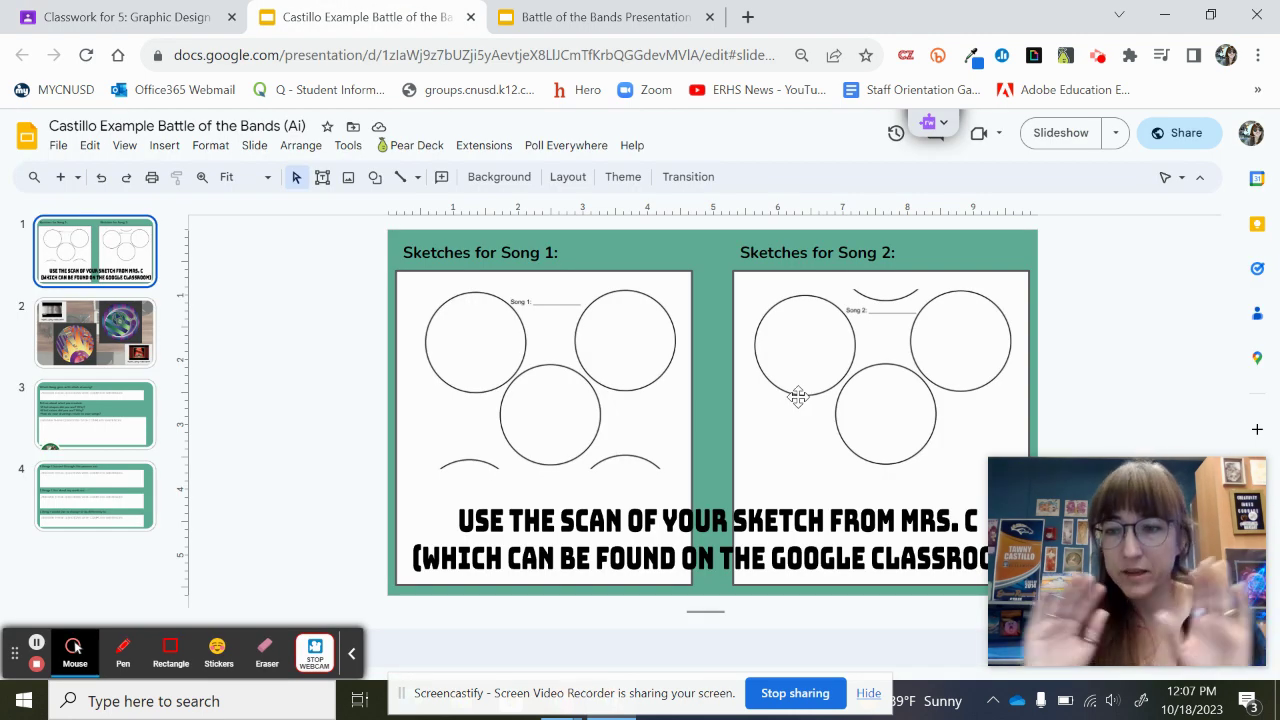
Crop the Song 1 sketch image down to its top circles, then go to slide 2.
click(553, 383)
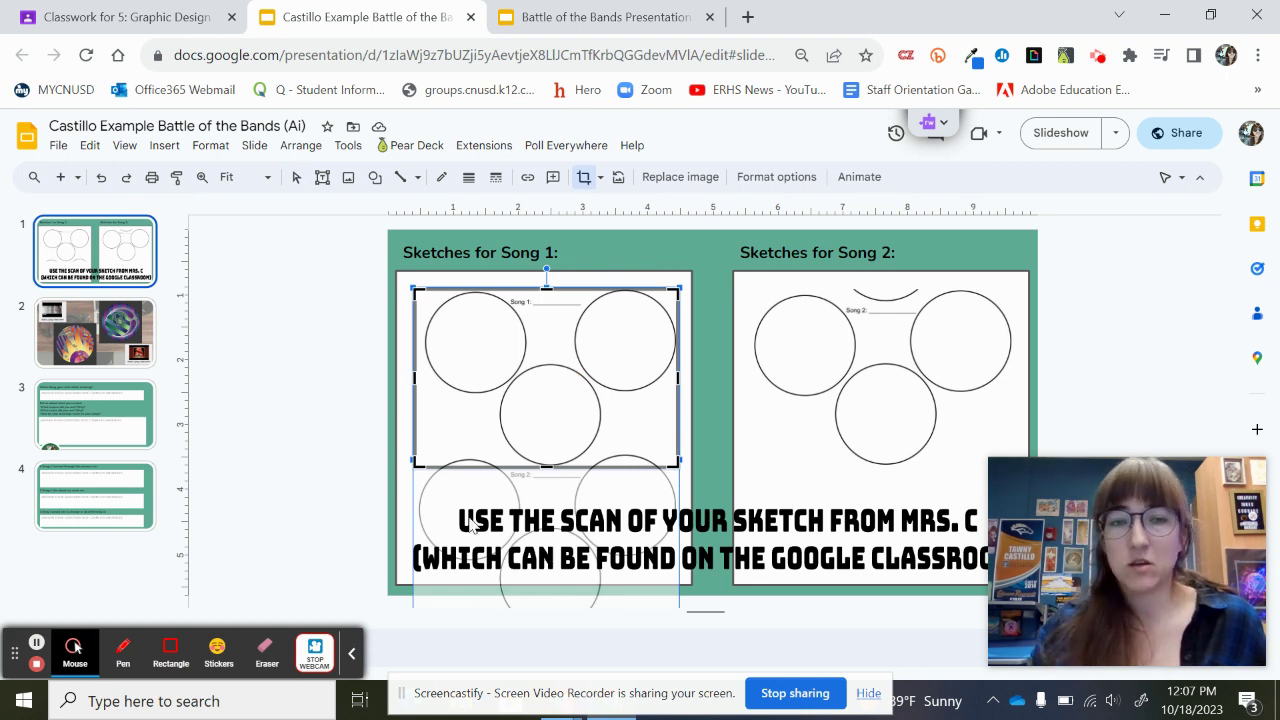
key(Return)
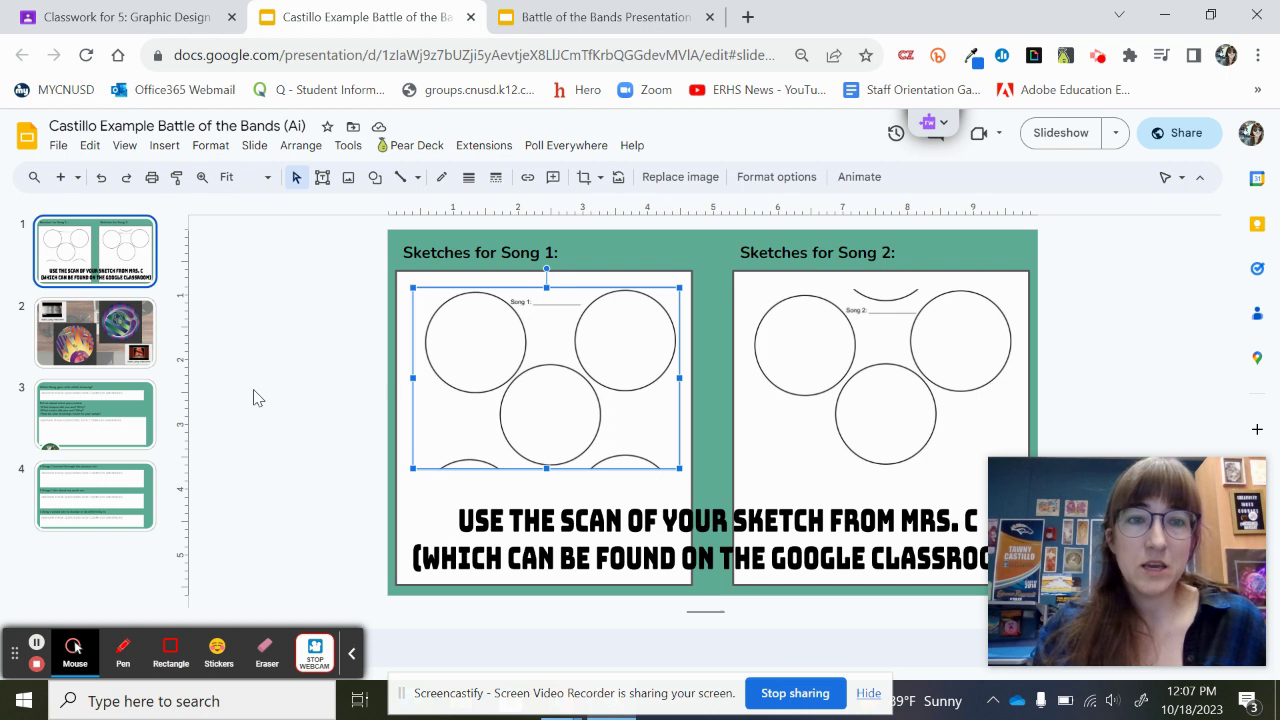
click(73, 343)
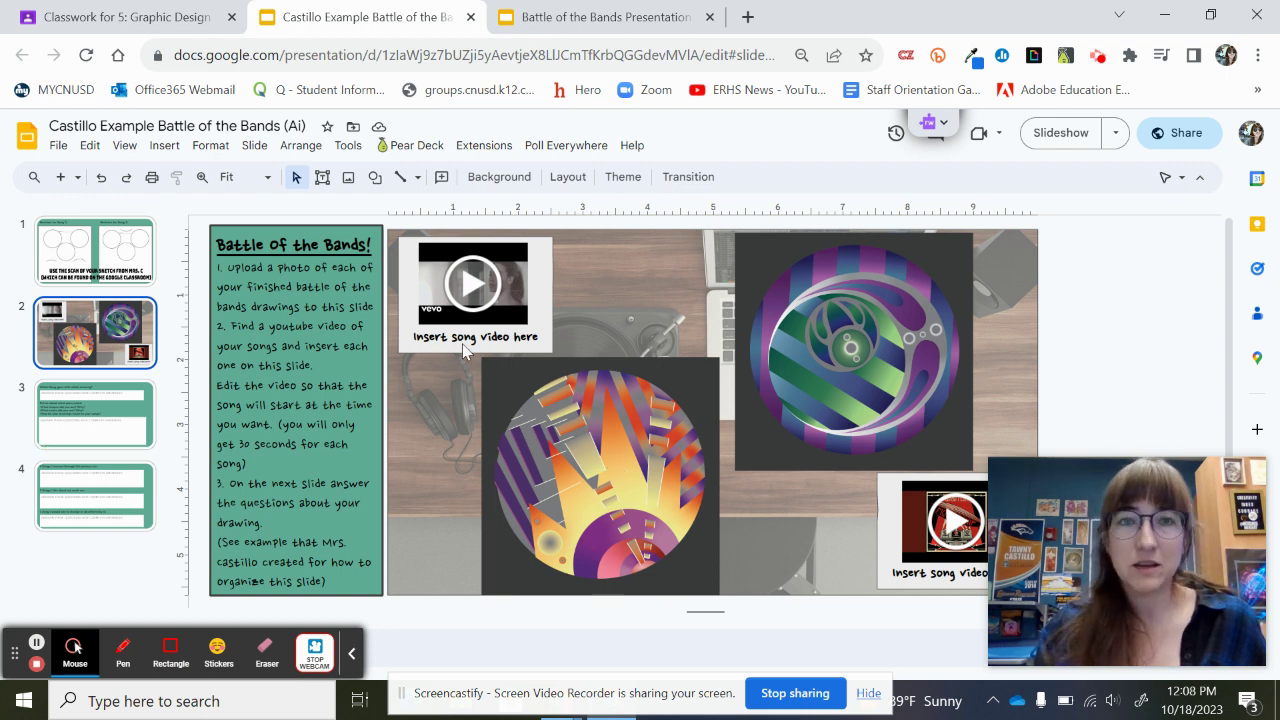
click(596, 20)
click(119, 335)
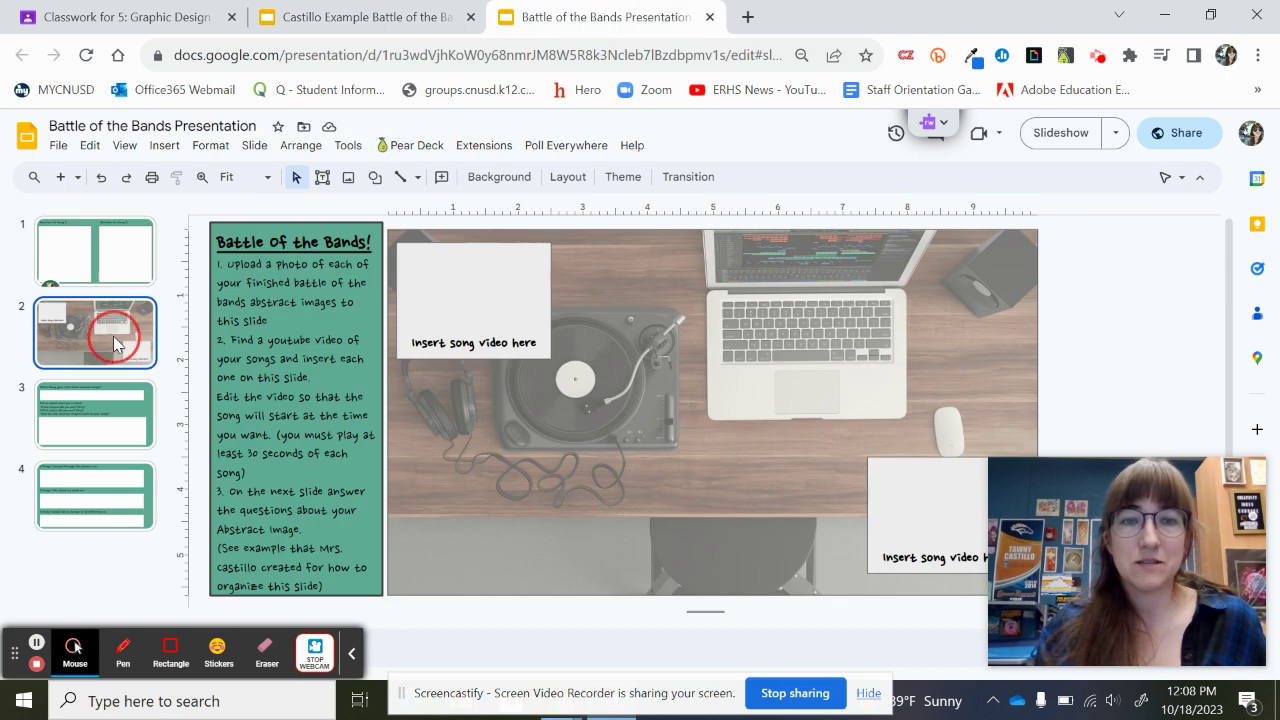
click(409, 24)
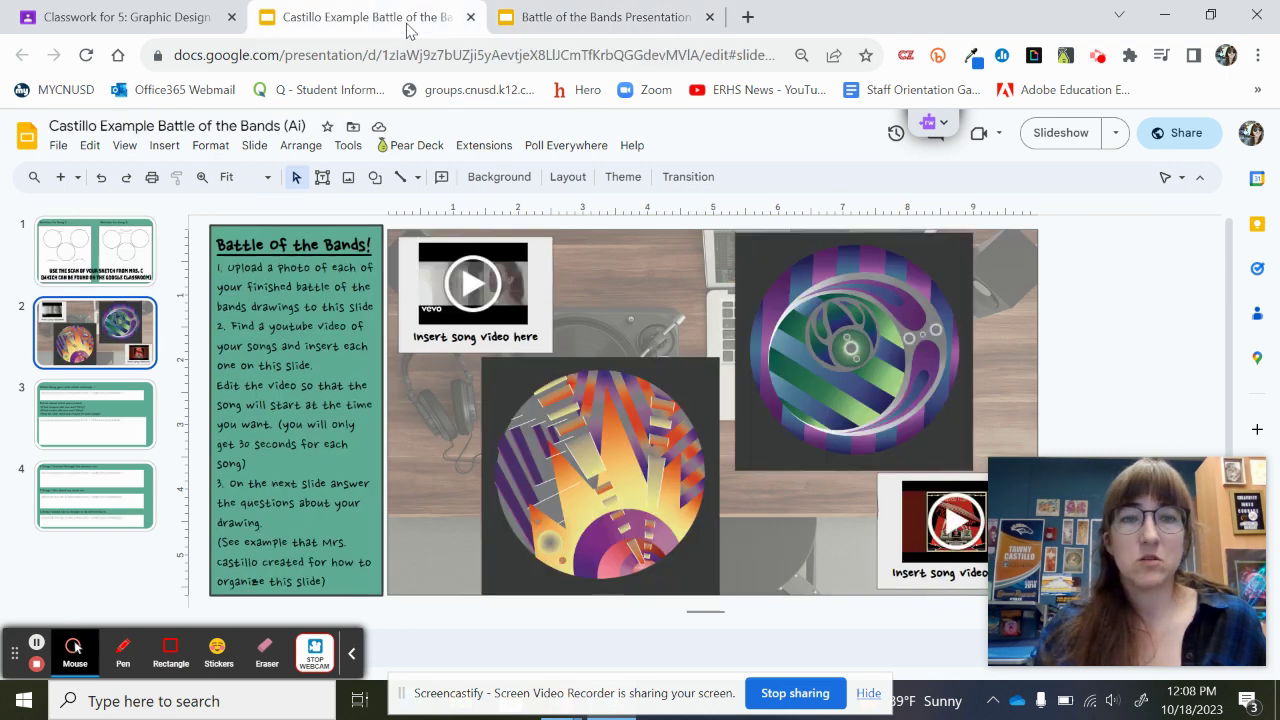
click(165, 145)
click(230, 255)
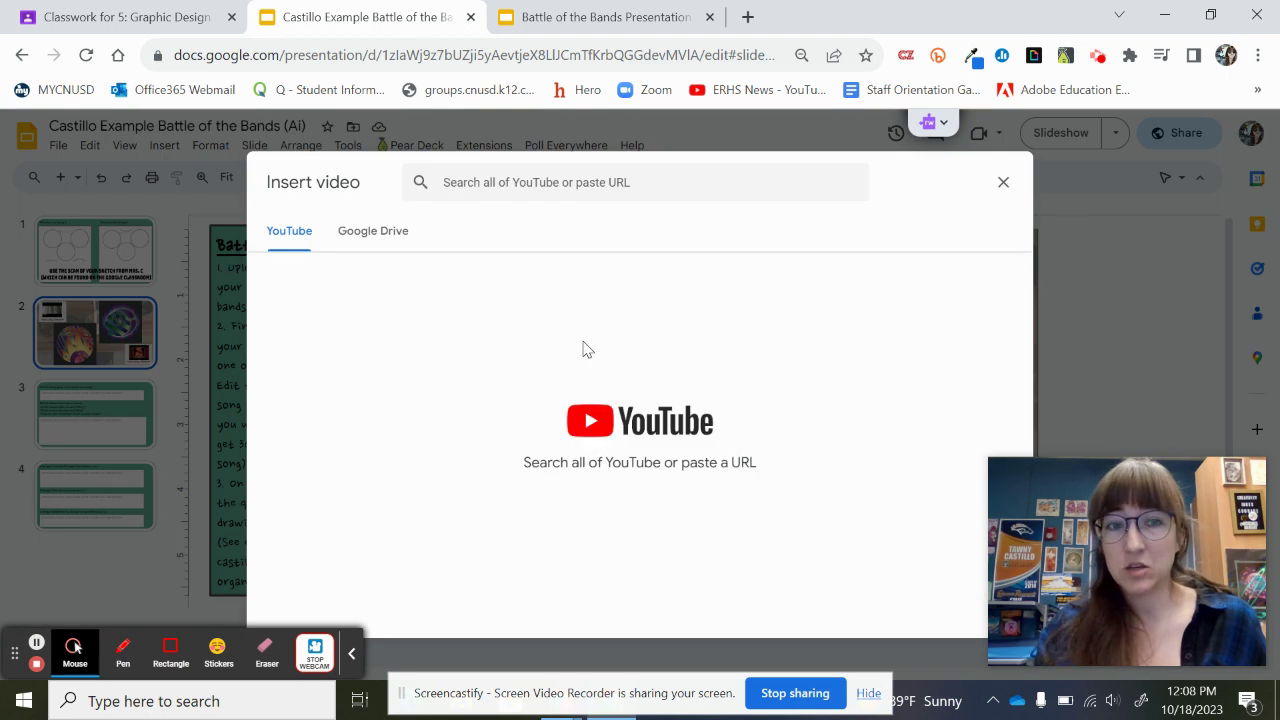
click(609, 180)
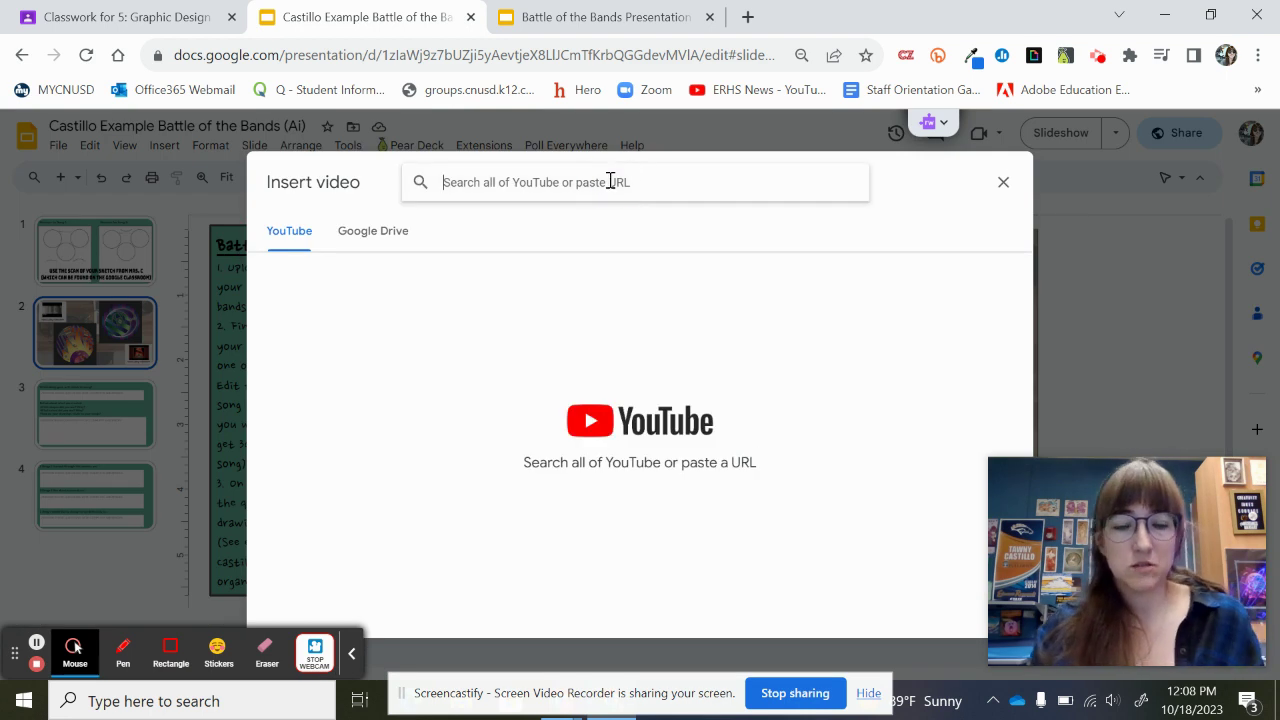
text(beyonce )
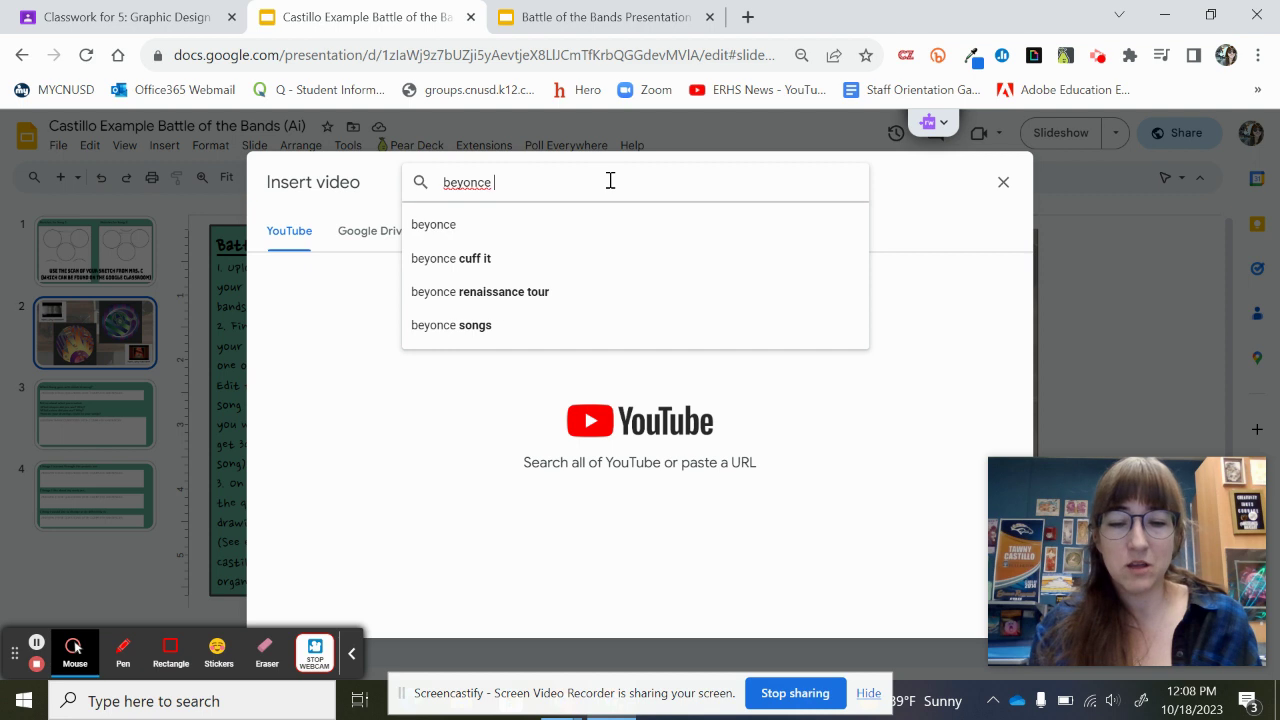
text(halo)
key(Return)
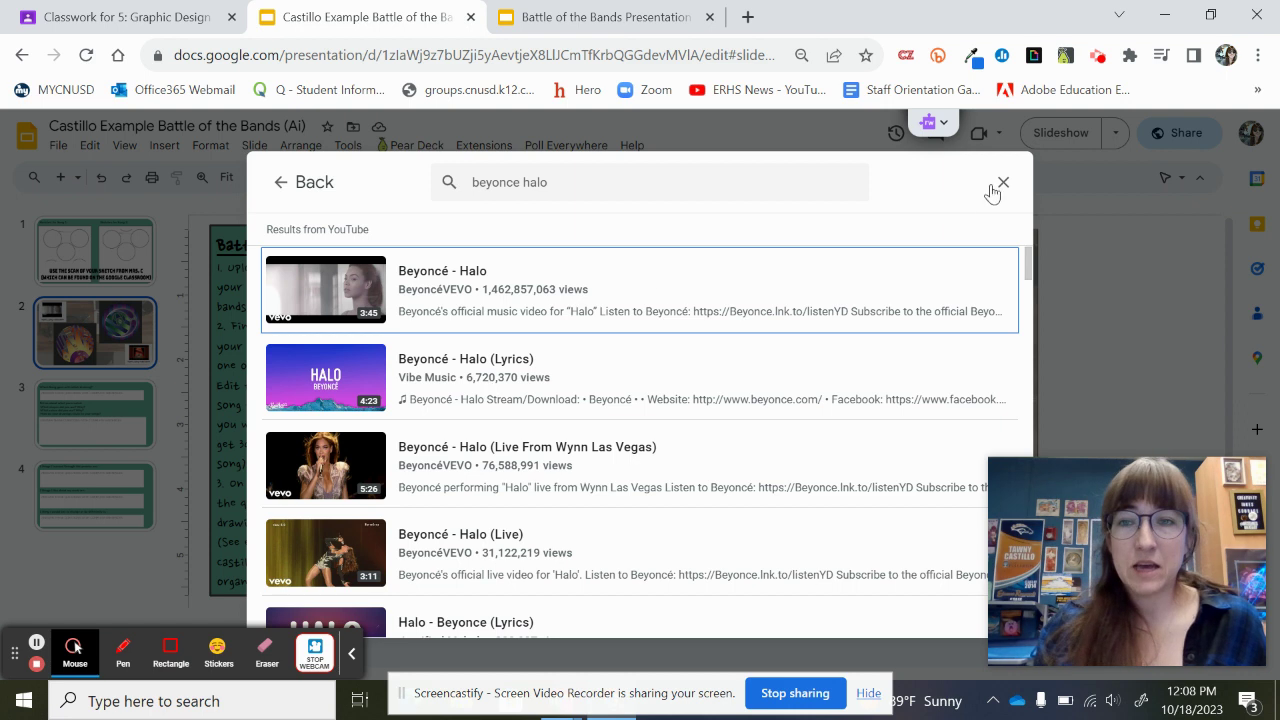
click(1004, 184)
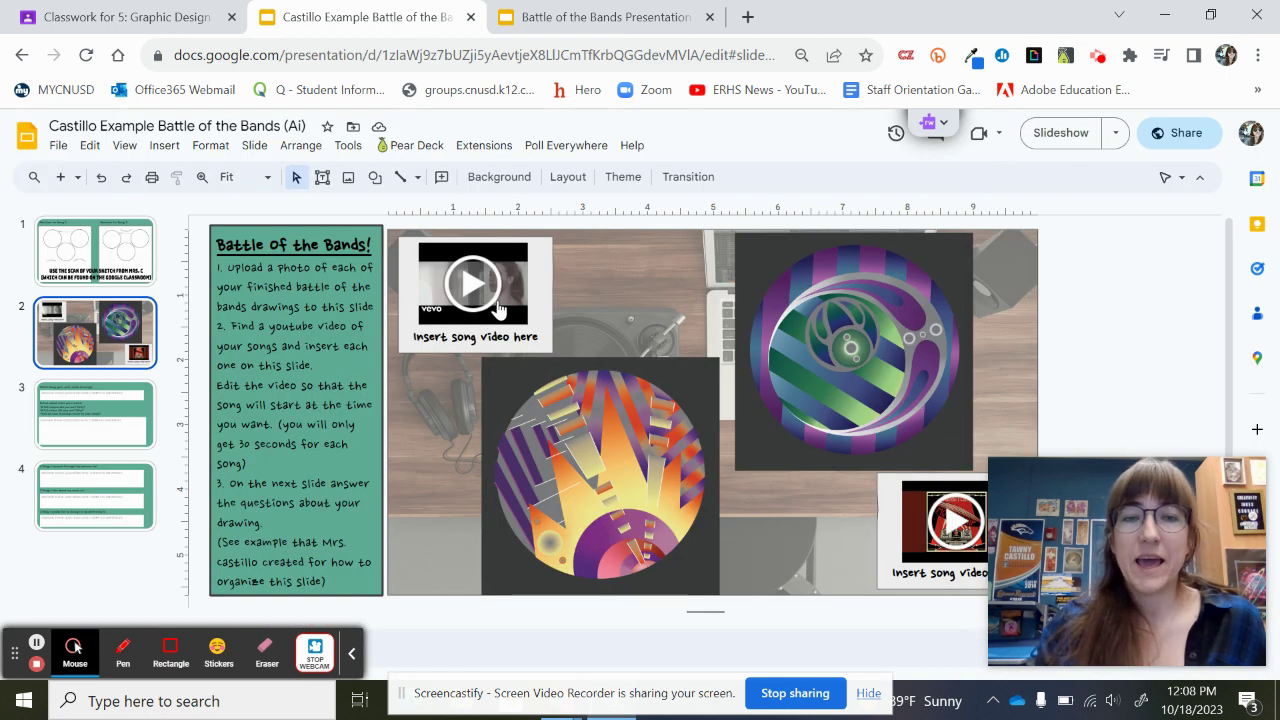
click(500, 312)
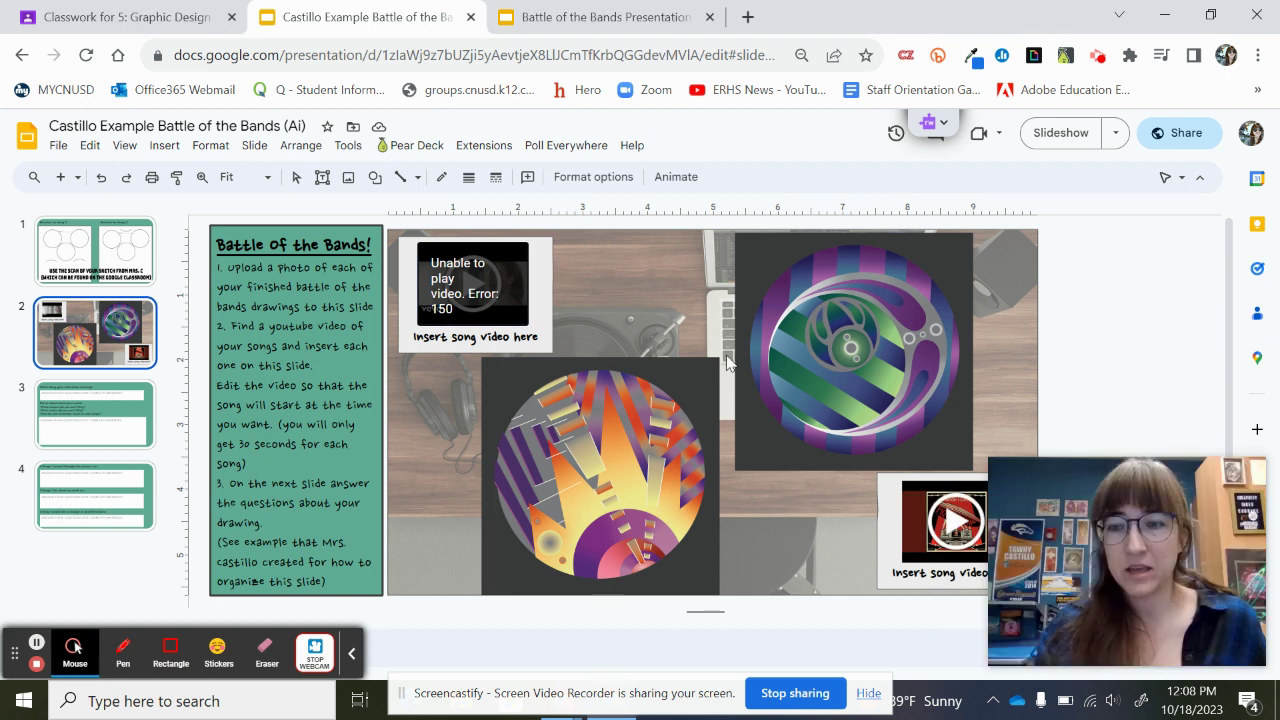
Show the top-left song video's Video playback Start at and End at settings in Format options.
click(505, 272)
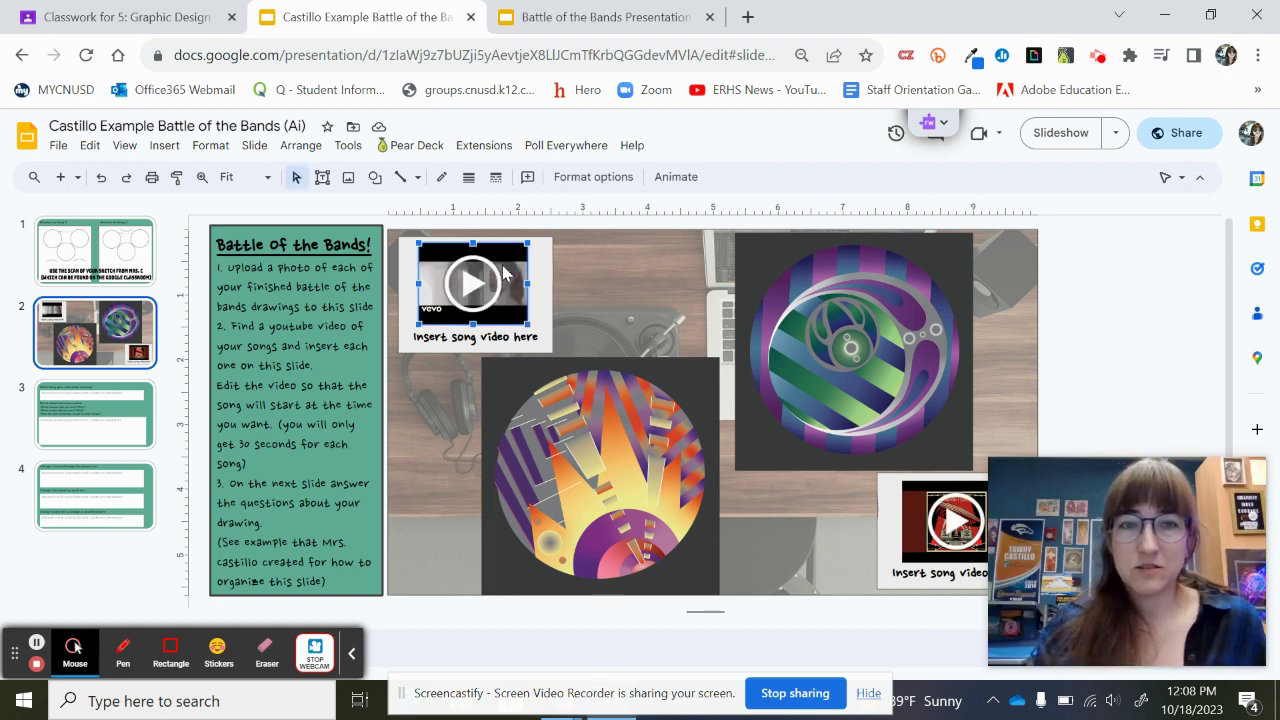
click(594, 177)
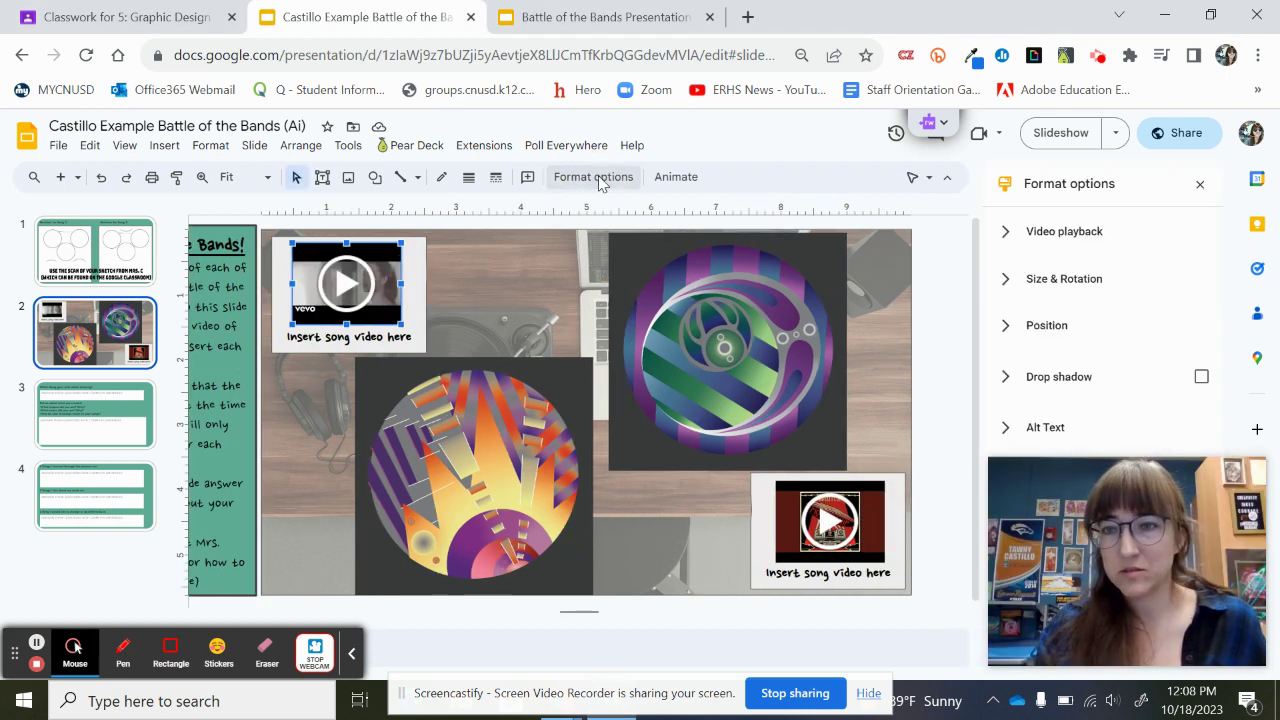
click(1007, 231)
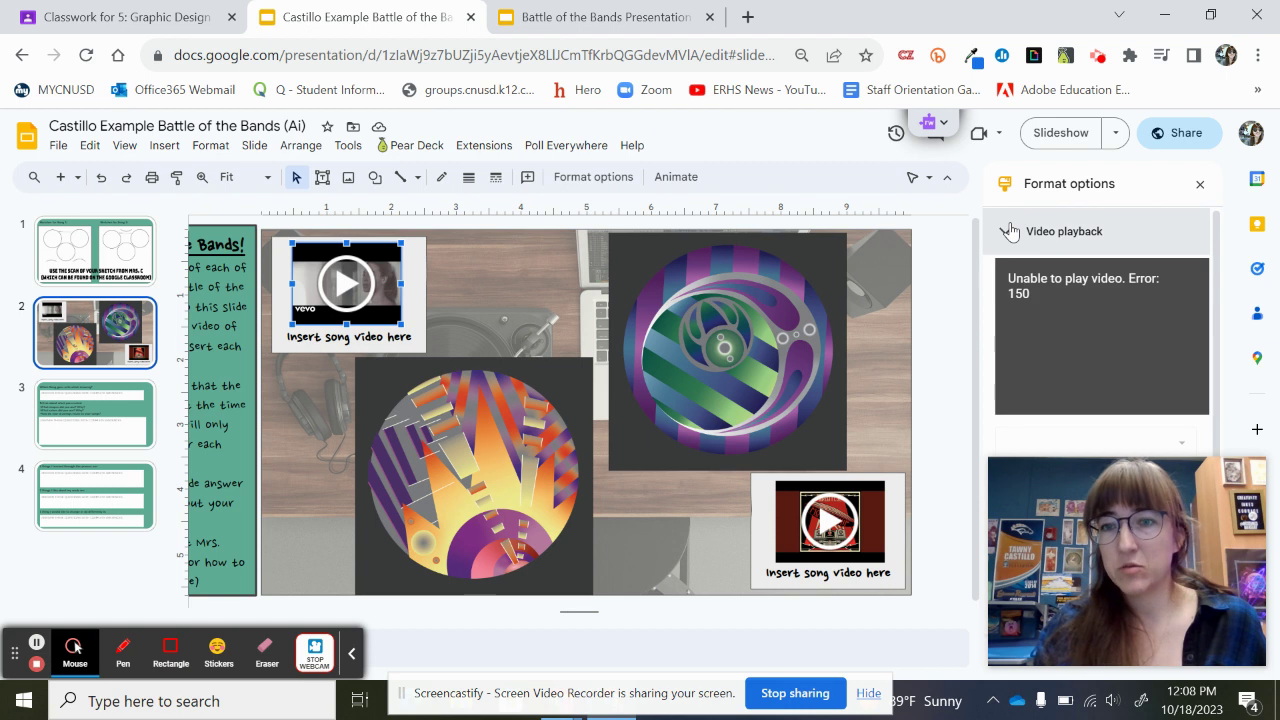
drag(1064, 477, 700, 506)
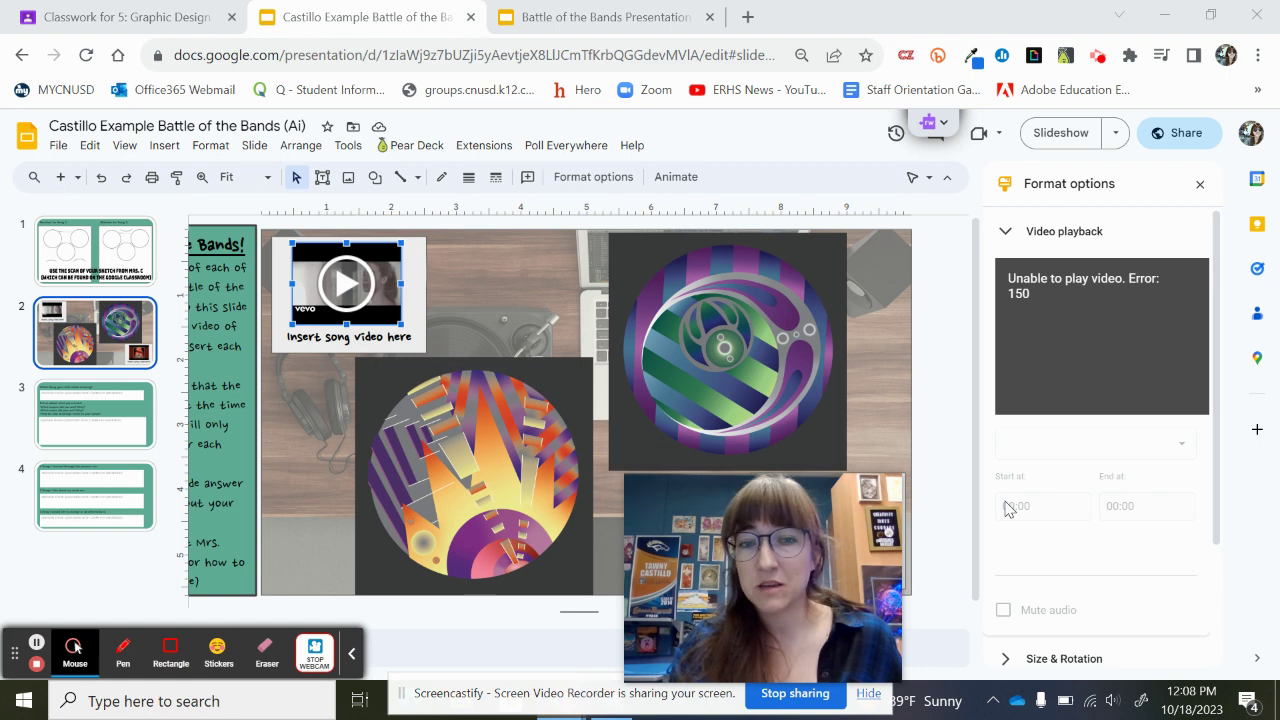
drag(808, 496, 614, 485)
Select the bottom-right song video on slide 2 and view its settings.
click(820, 530)
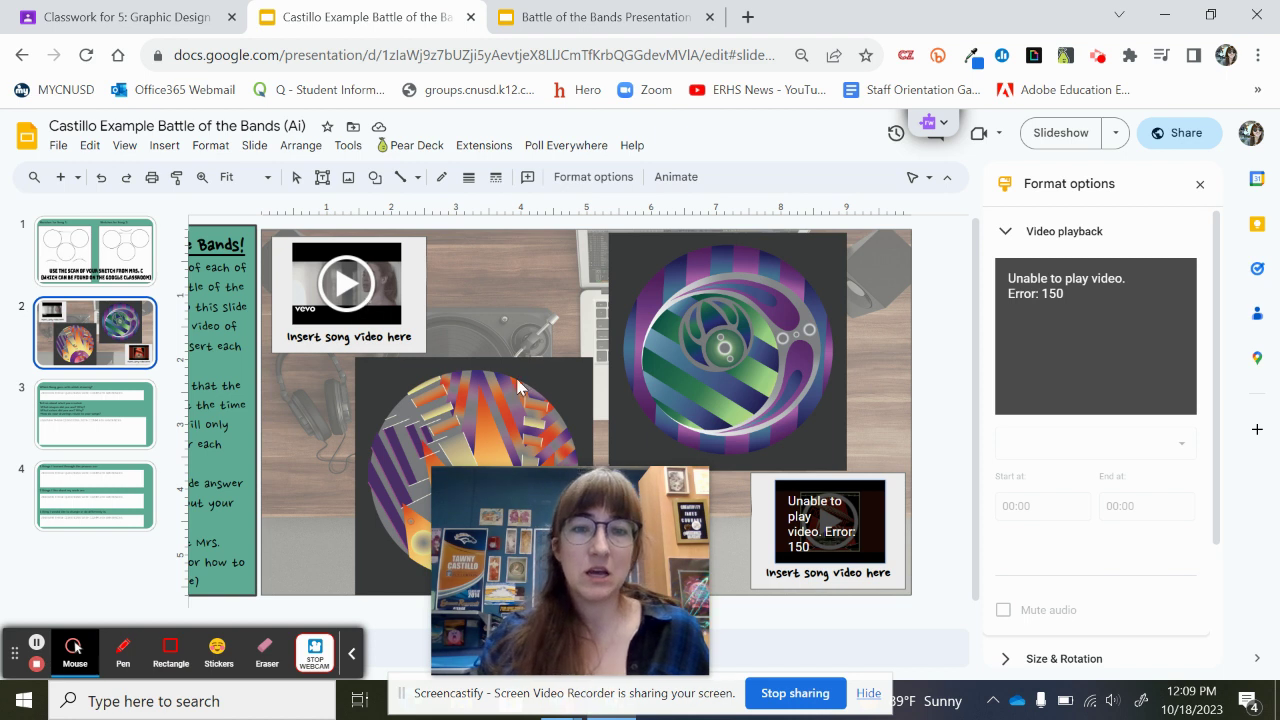
mouse_move(616, 519)
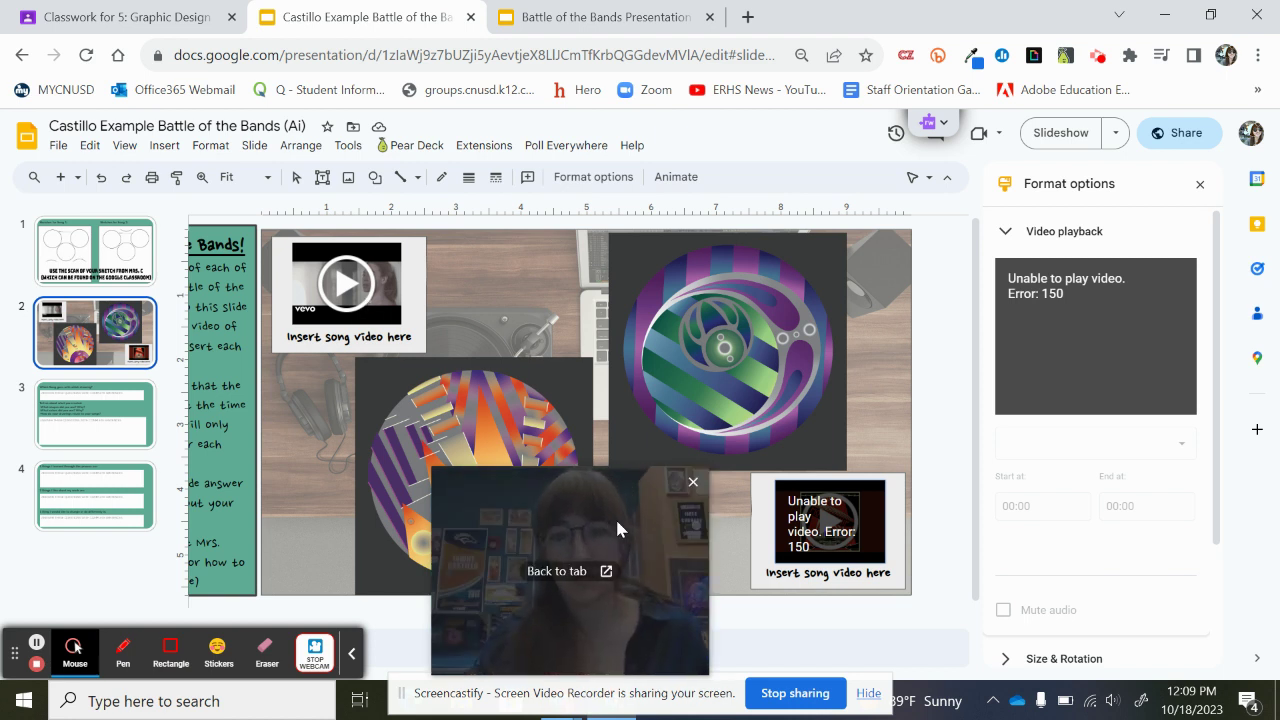
drag(615, 516, 1119, 480)
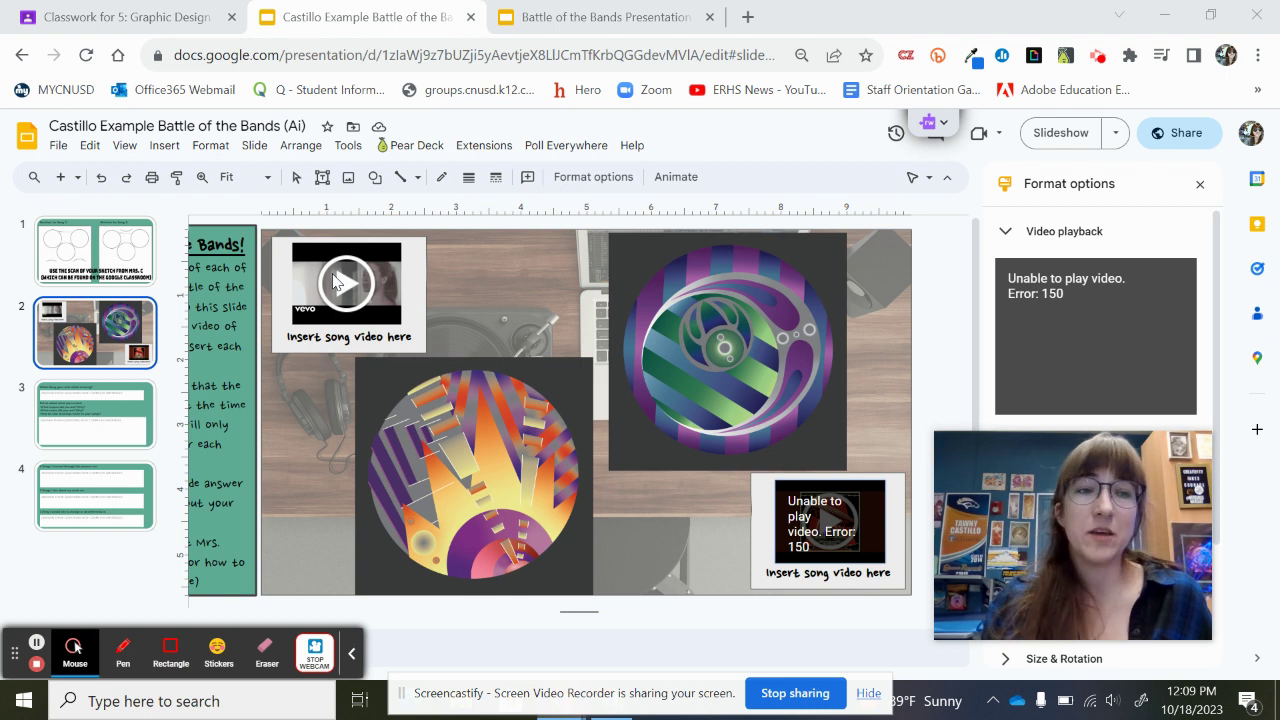
View slide 3's song and drawing questions, then slide 4's reflection prompts.
click(137, 437)
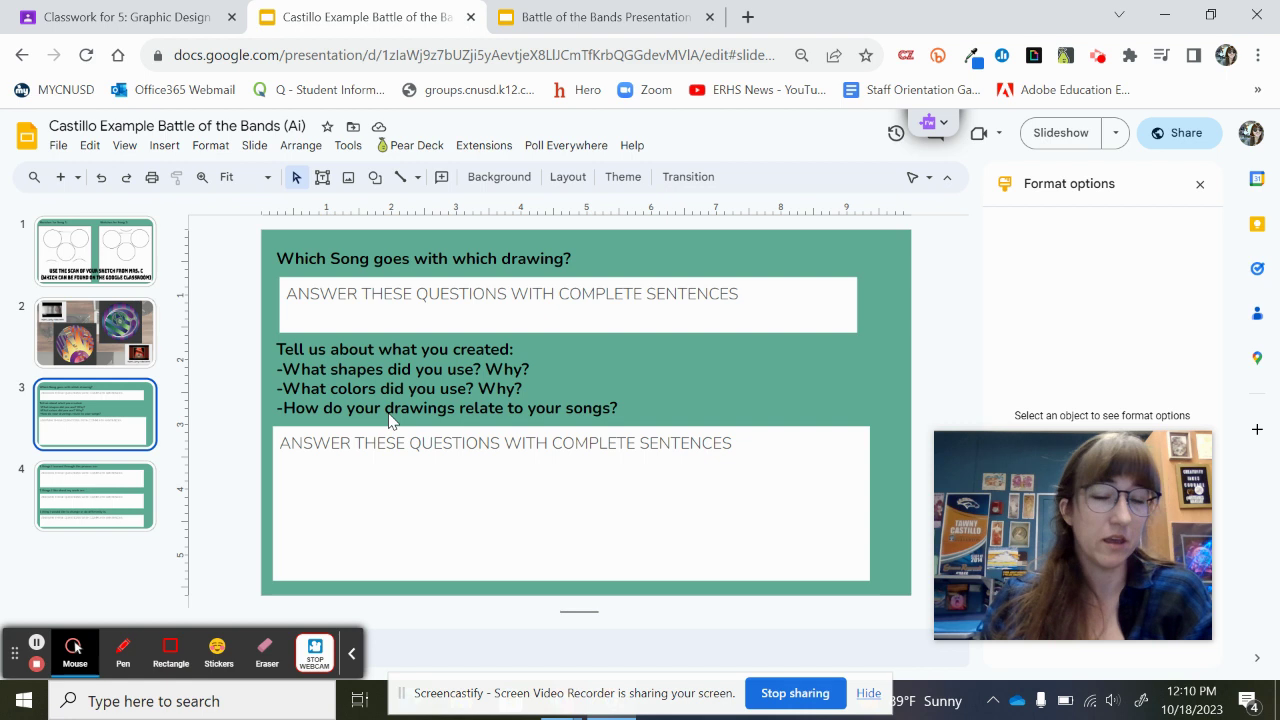
click(91, 513)
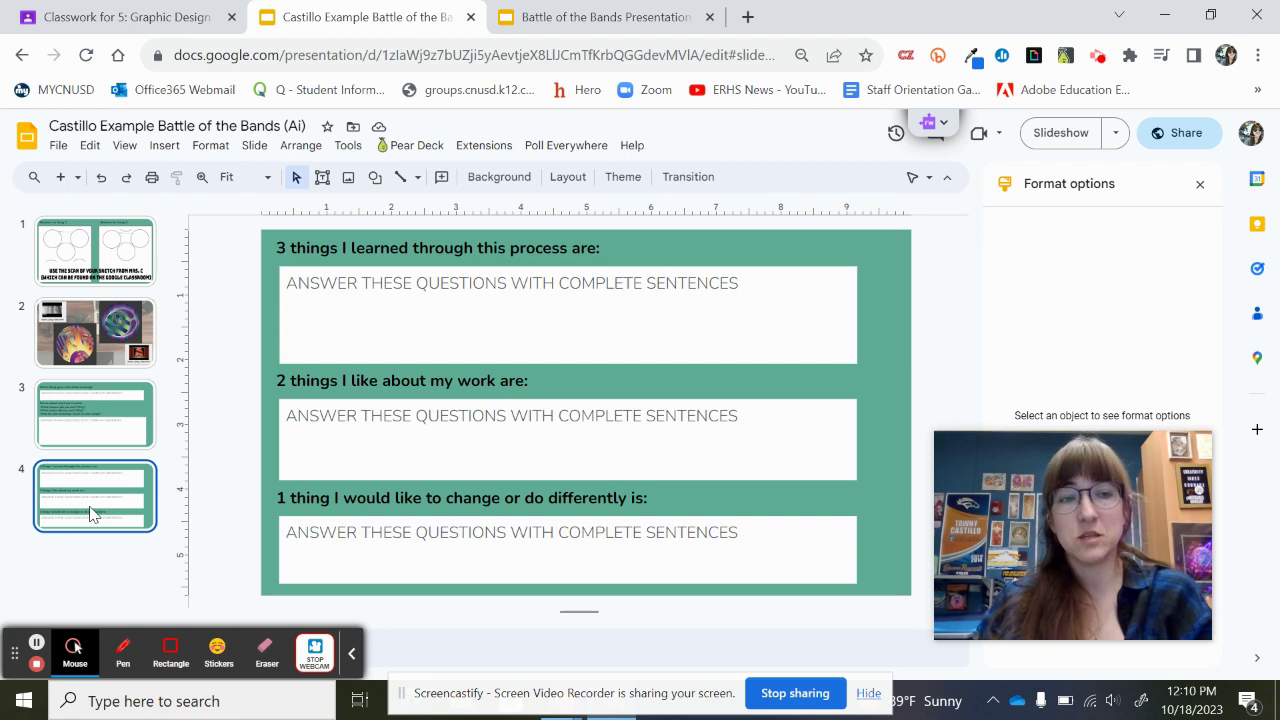
Revisit slides 3 and 2 of the example, then go to the Graphic Design 1A Classwork page.
click(125, 432)
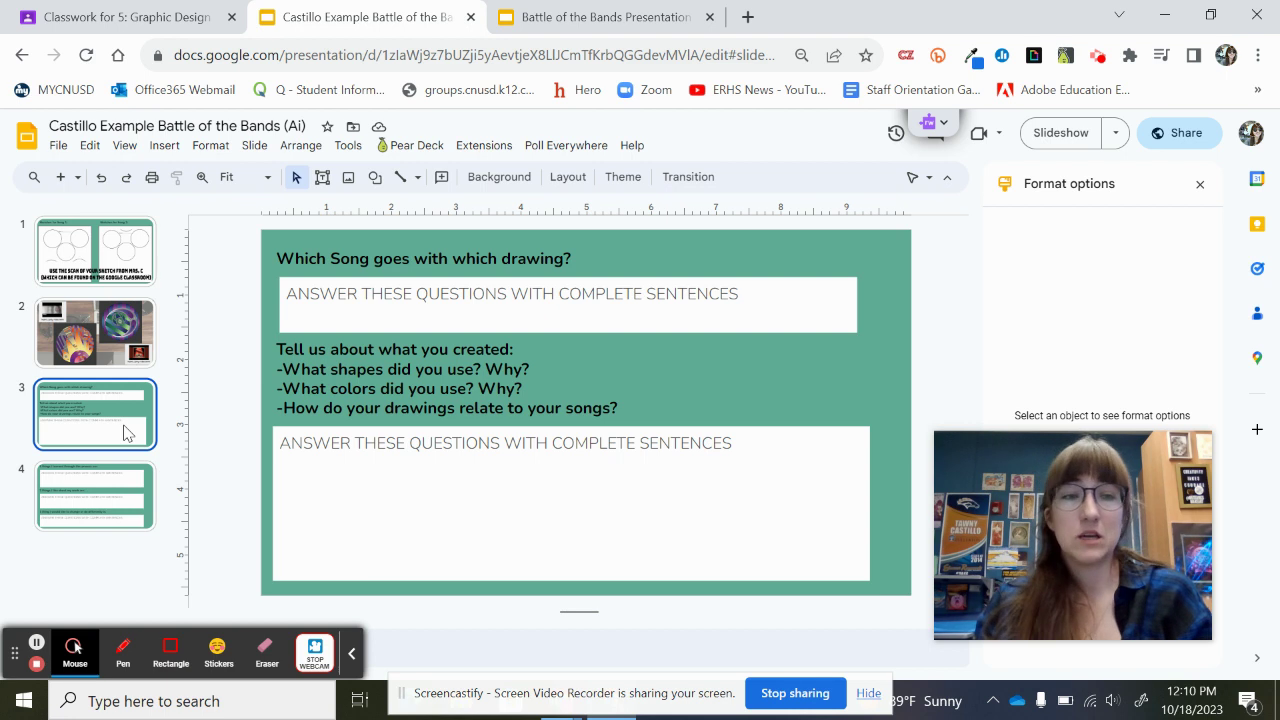
click(115, 335)
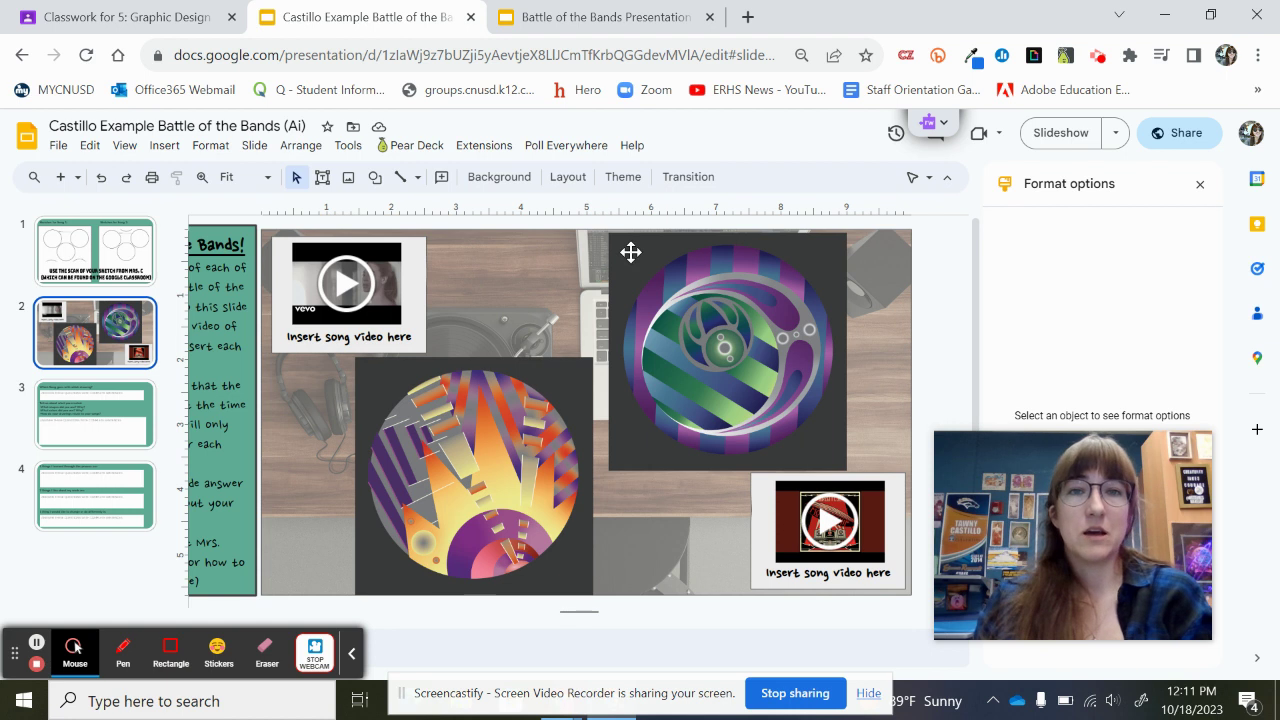
click(172, 30)
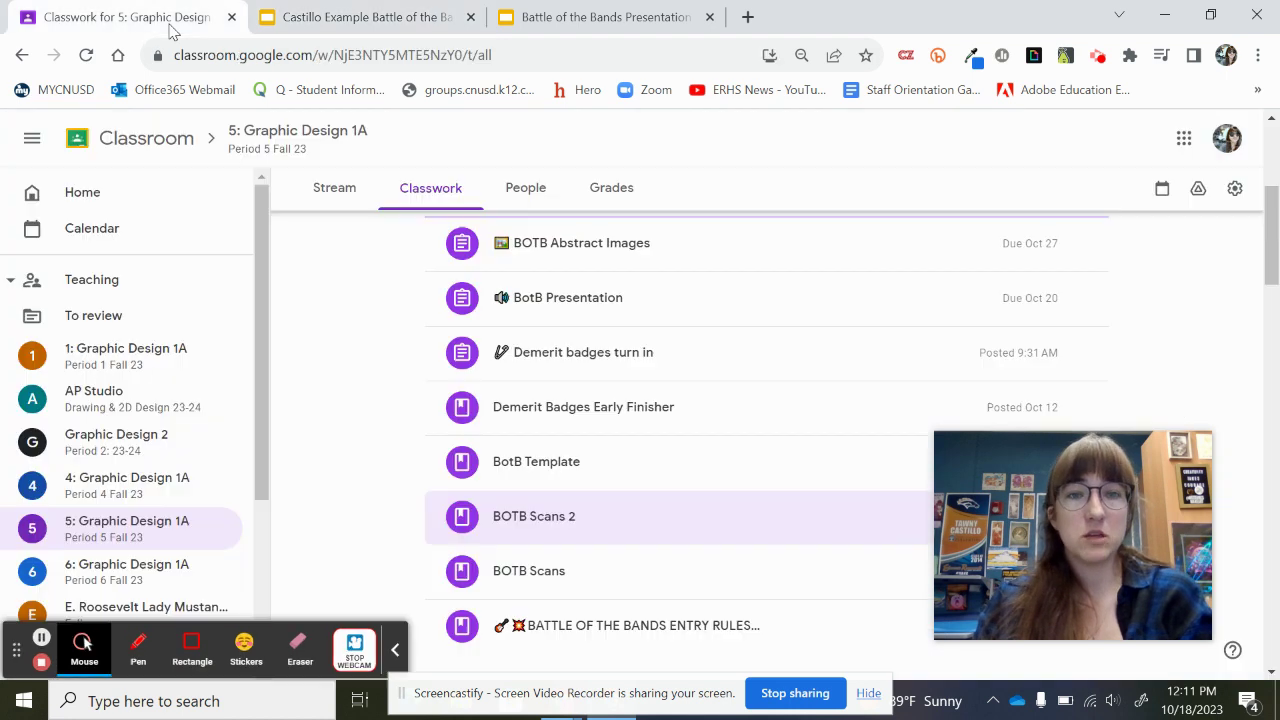
View and close the BotB Presentation rubric, then open the BOTB Abstract Images rubric.
click(673, 322)
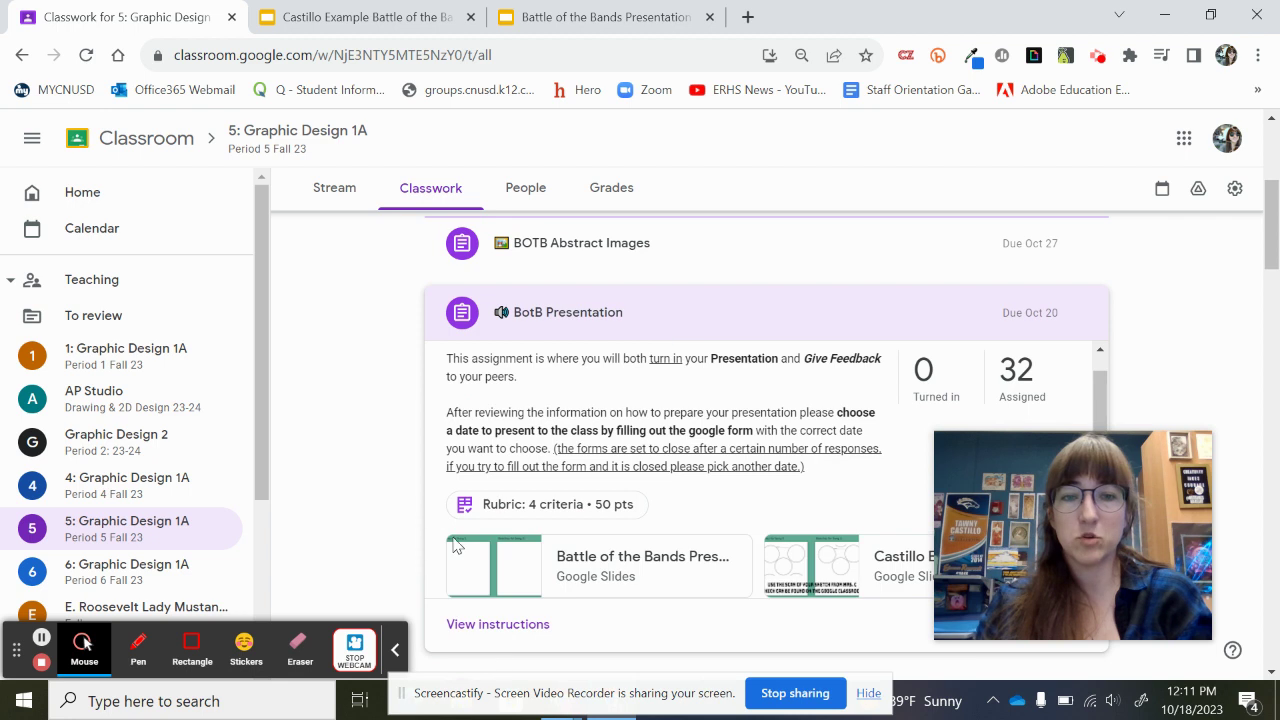
click(531, 510)
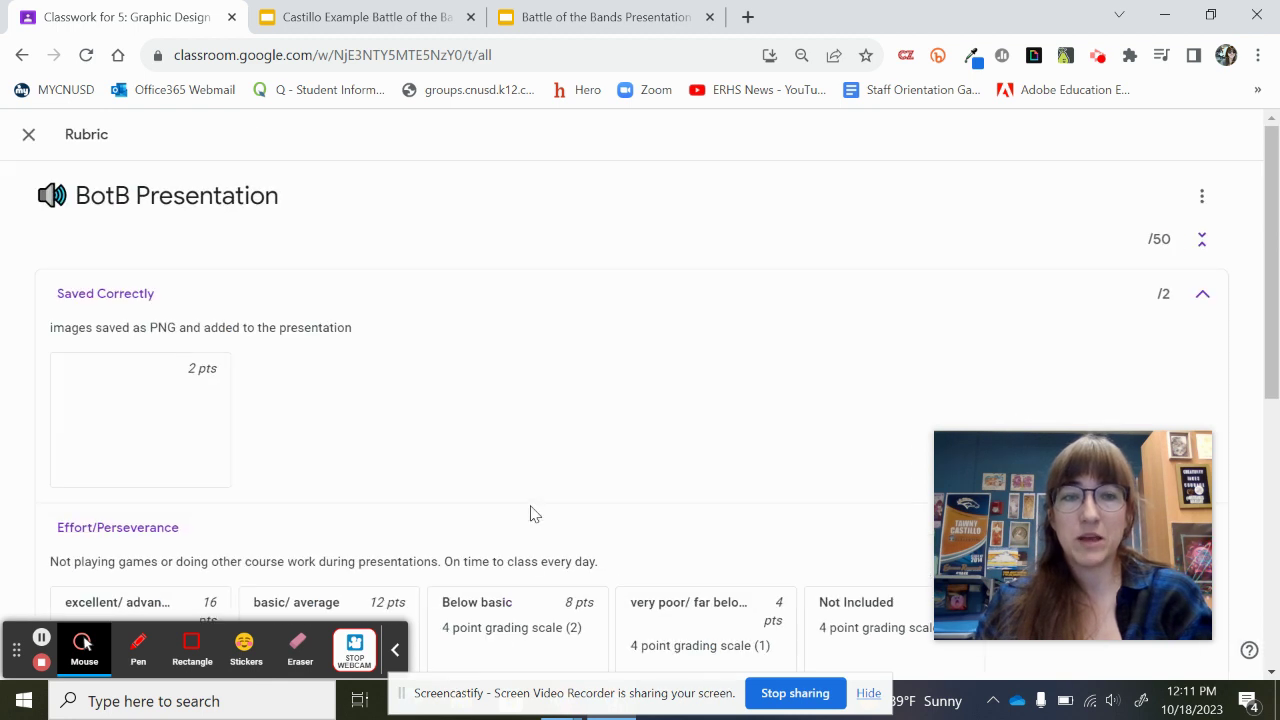
click(29, 134)
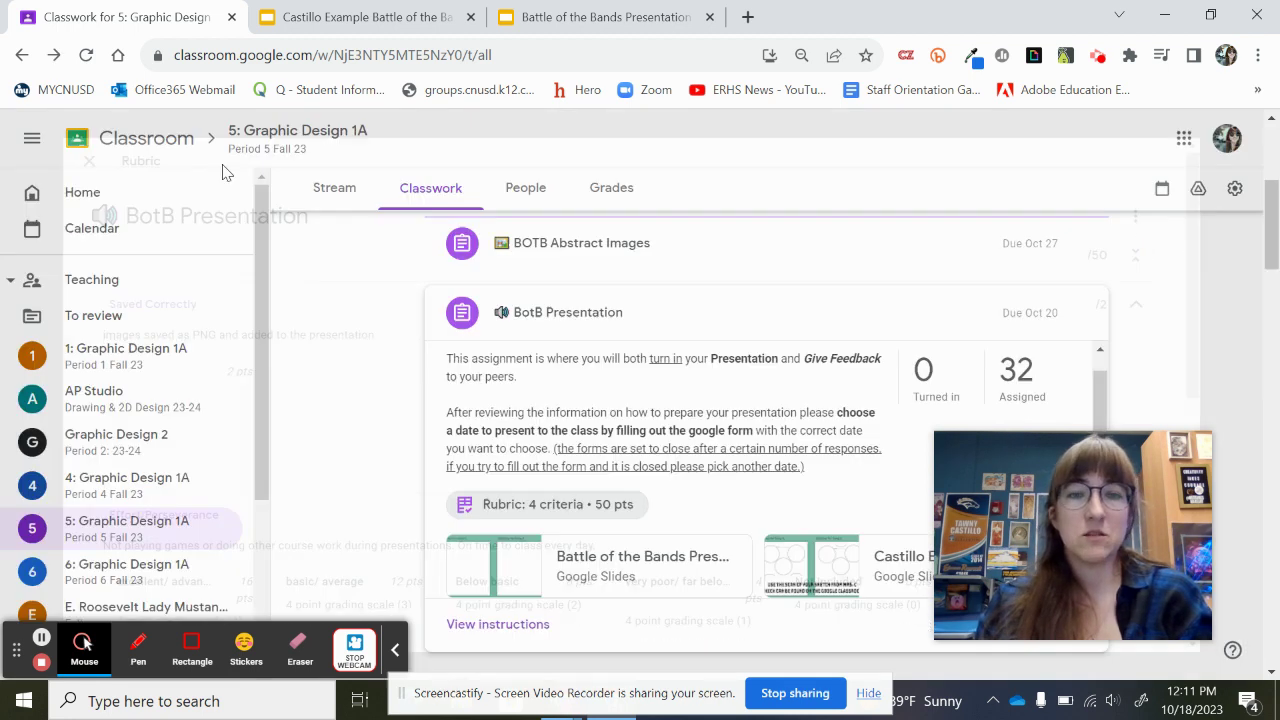
click(634, 257)
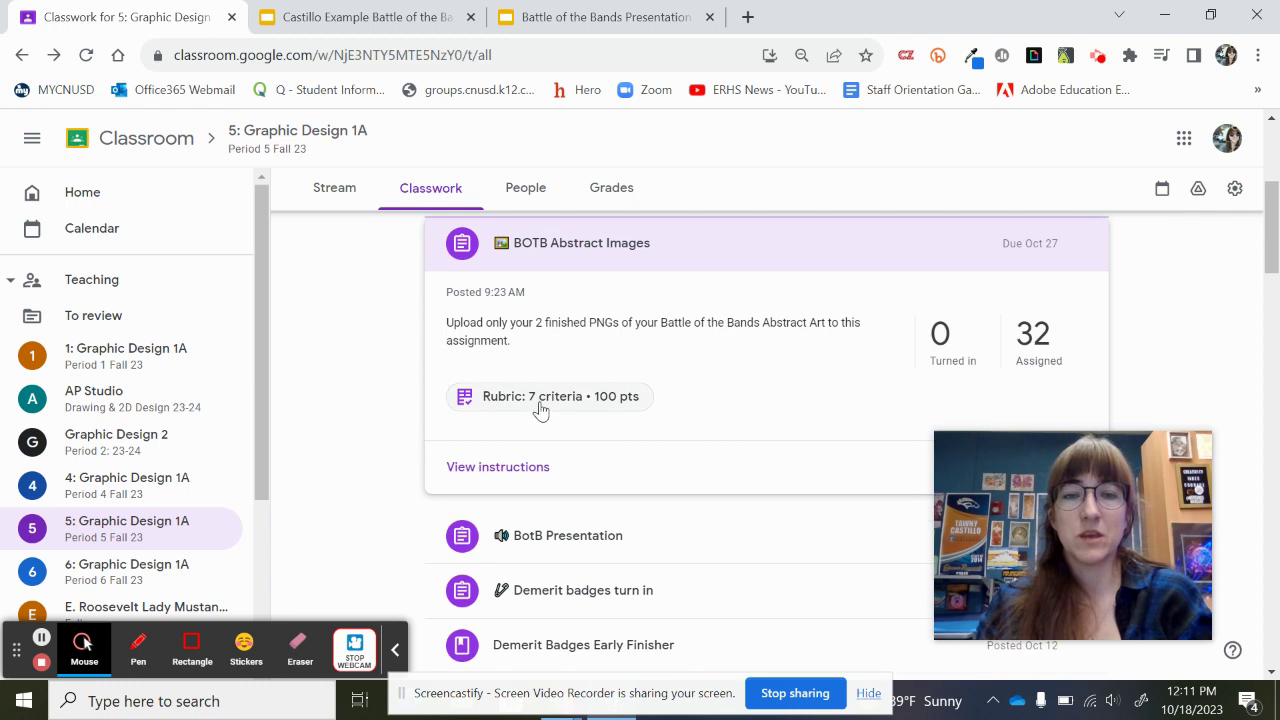
click(541, 404)
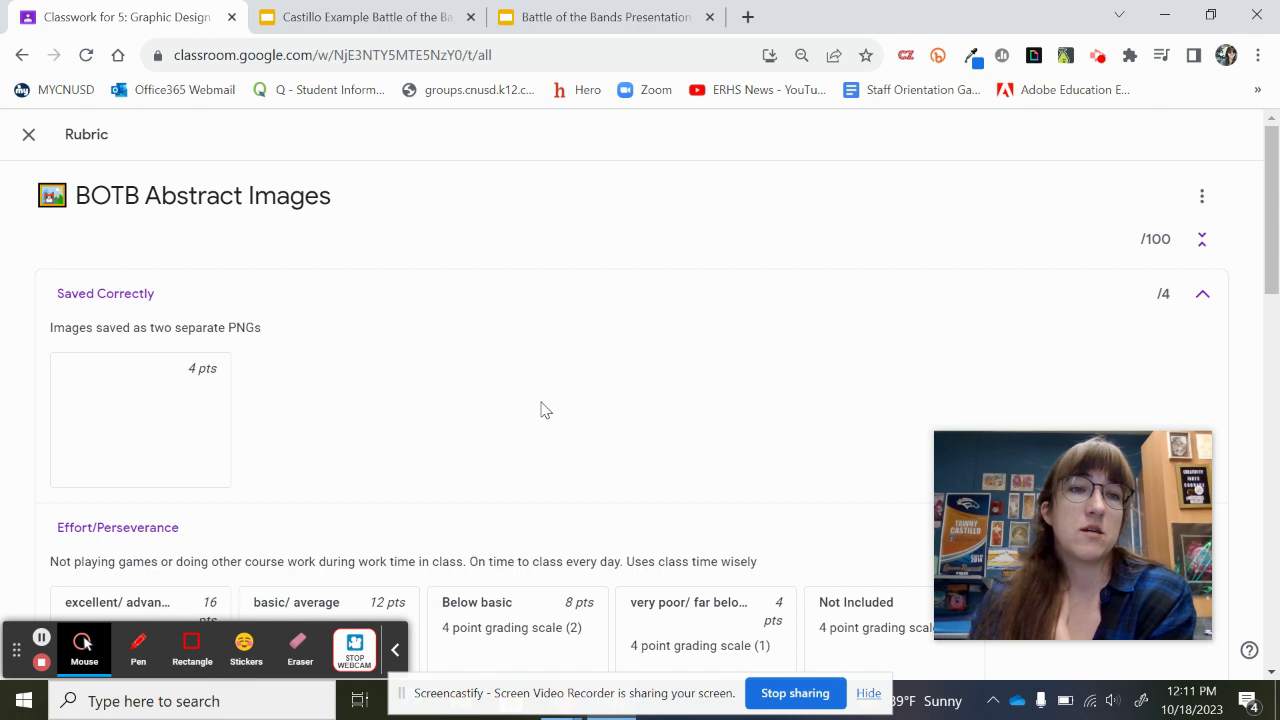
Scroll through the 7-criteria BOTB Abstract Images rubric, close it, and open the Stream page.
click(1275, 186)
drag(1275, 186, 1265, 318)
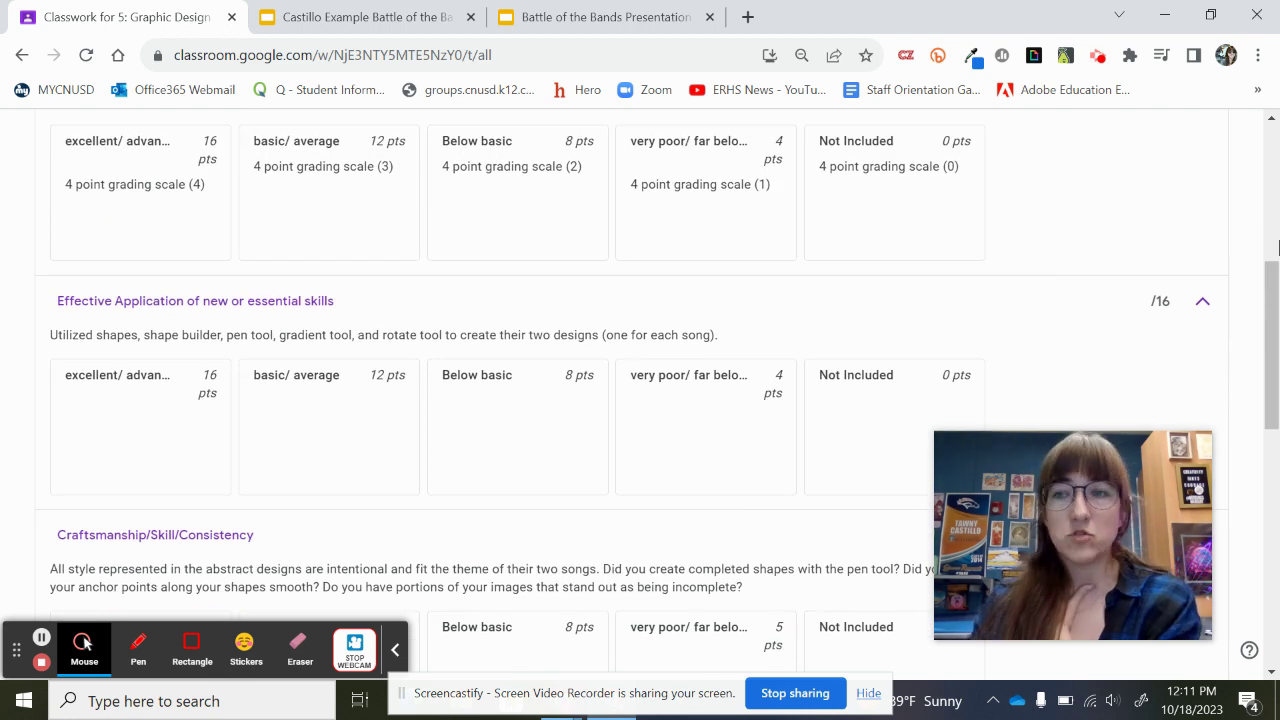
drag(1268, 300, 1272, 176)
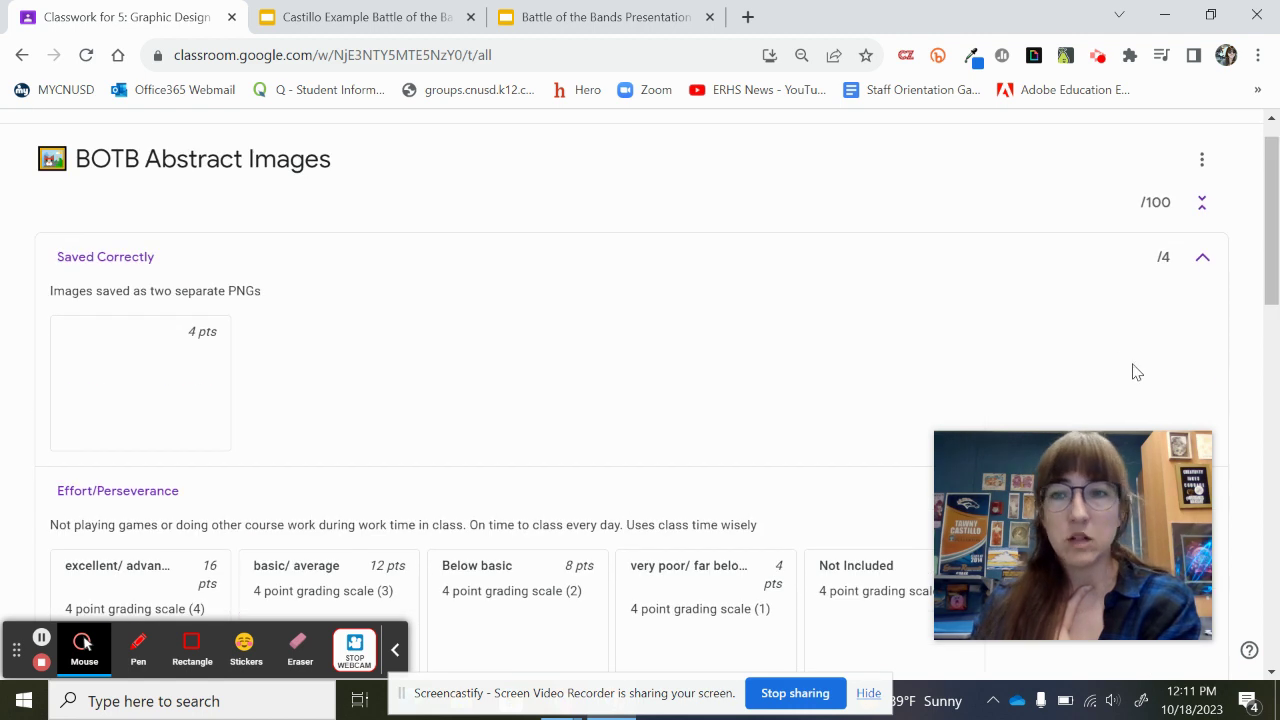
drag(1275, 234, 1262, 226)
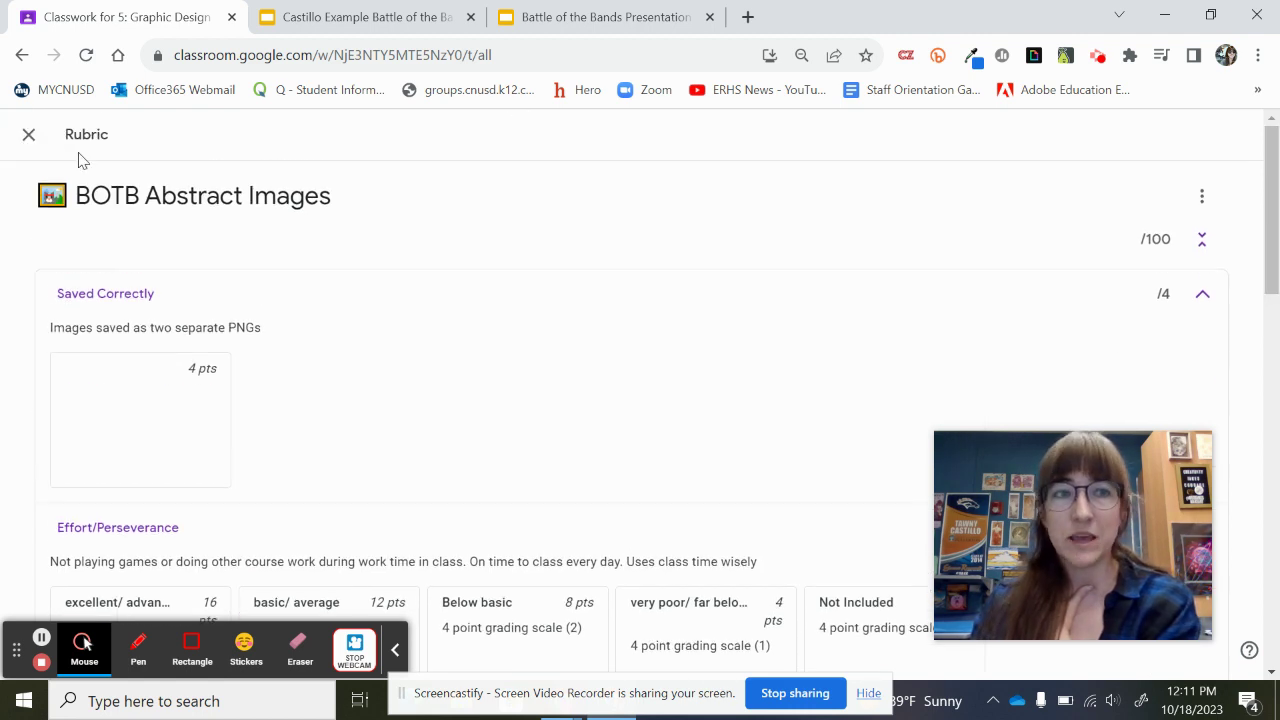
click(33, 144)
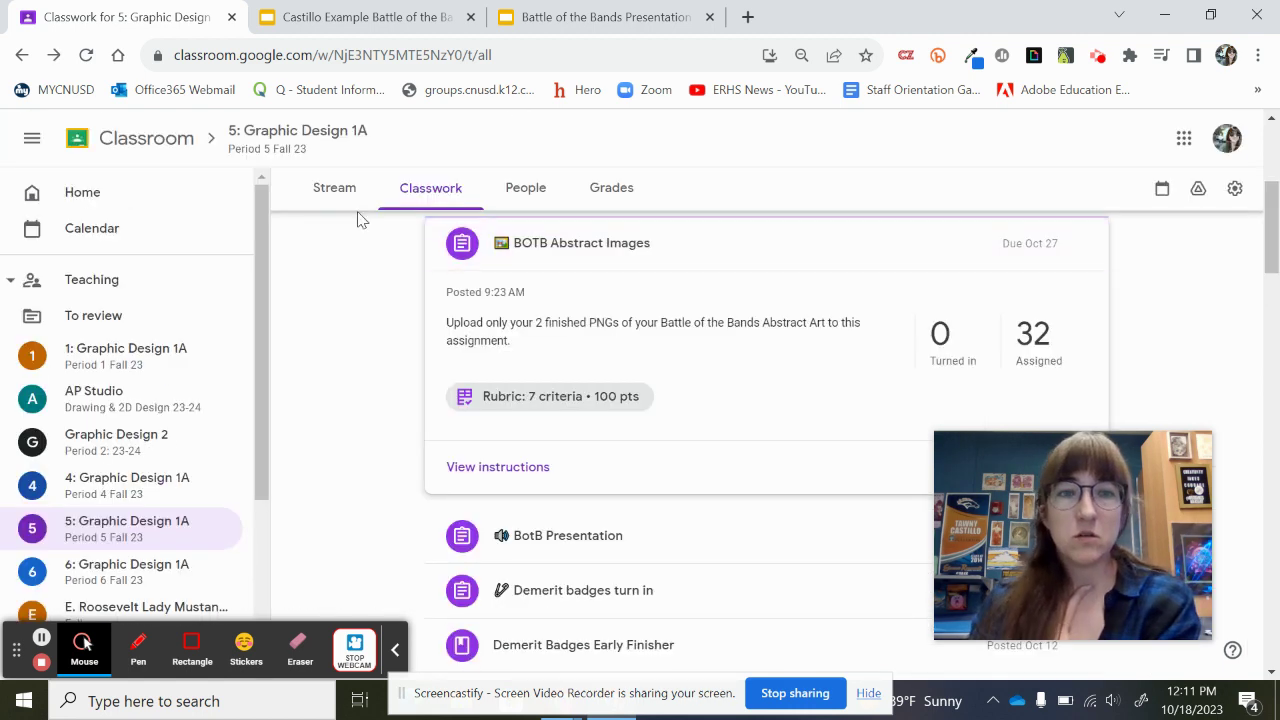
click(336, 190)
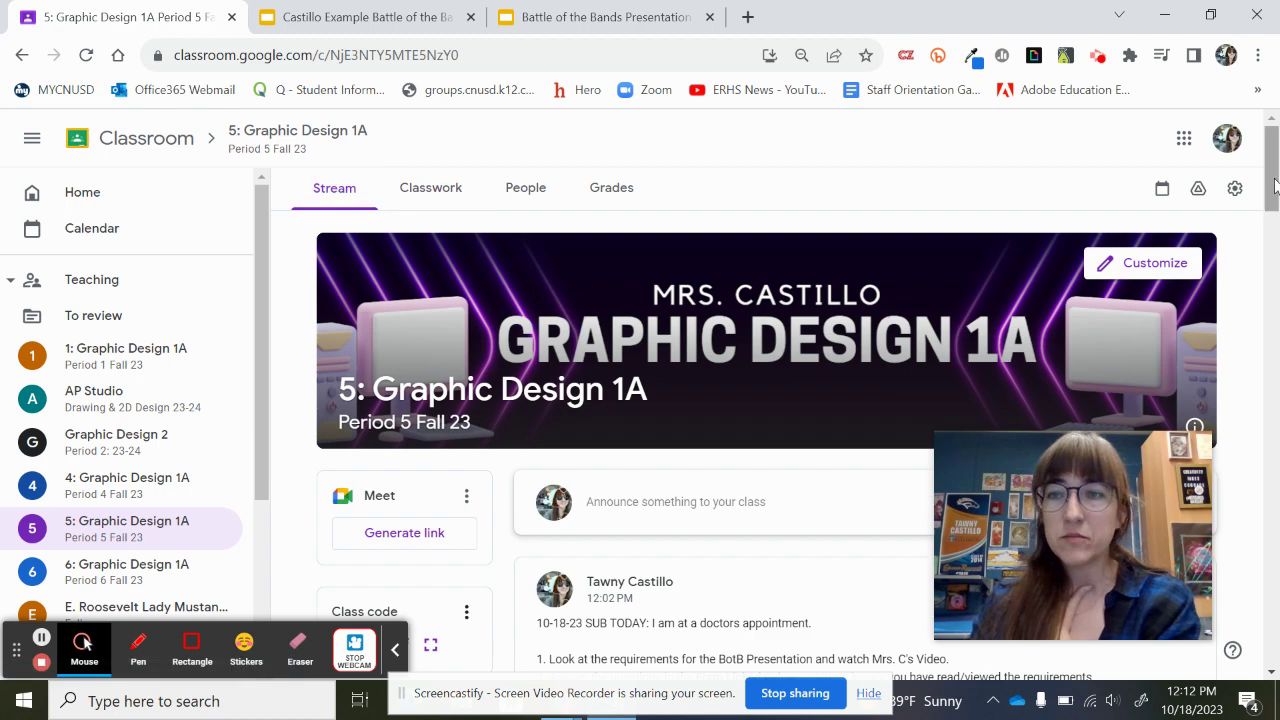
Scroll through the BotB Presentation Info form's questions, then return to the Battle of the Bands slides.
drag(1268, 182, 1275, 238)
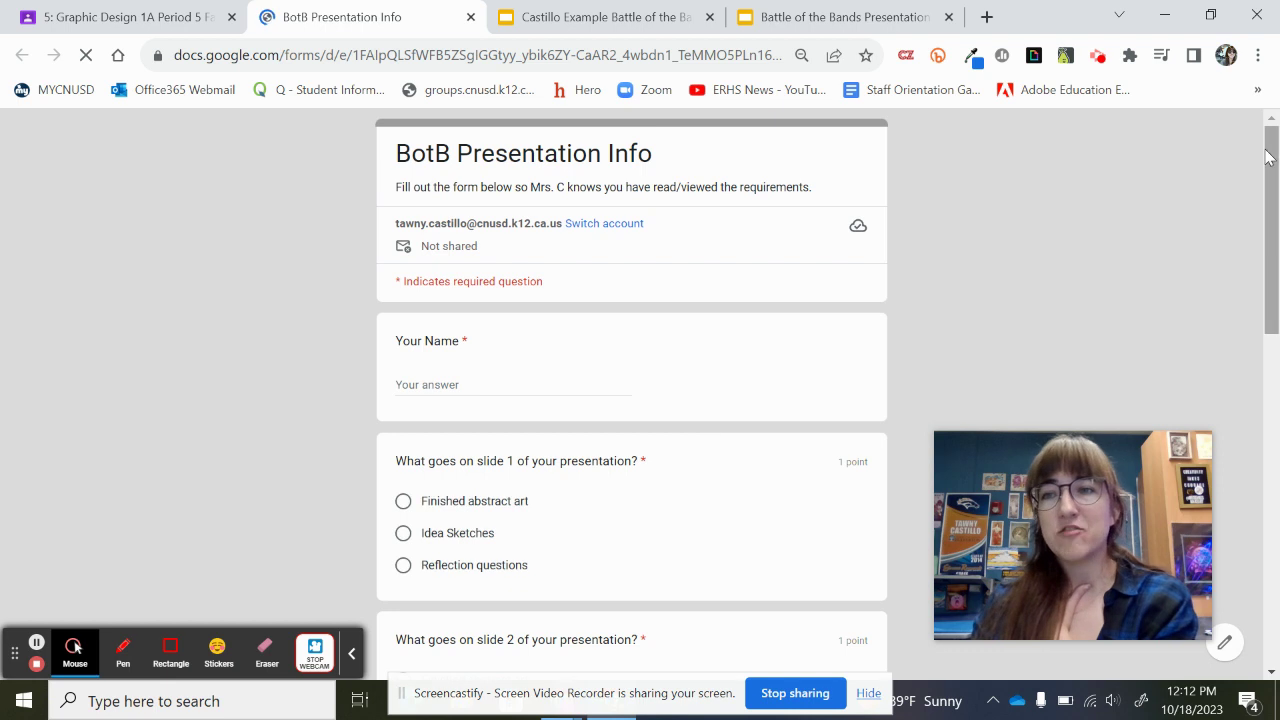
drag(1267, 150, 1260, 505)
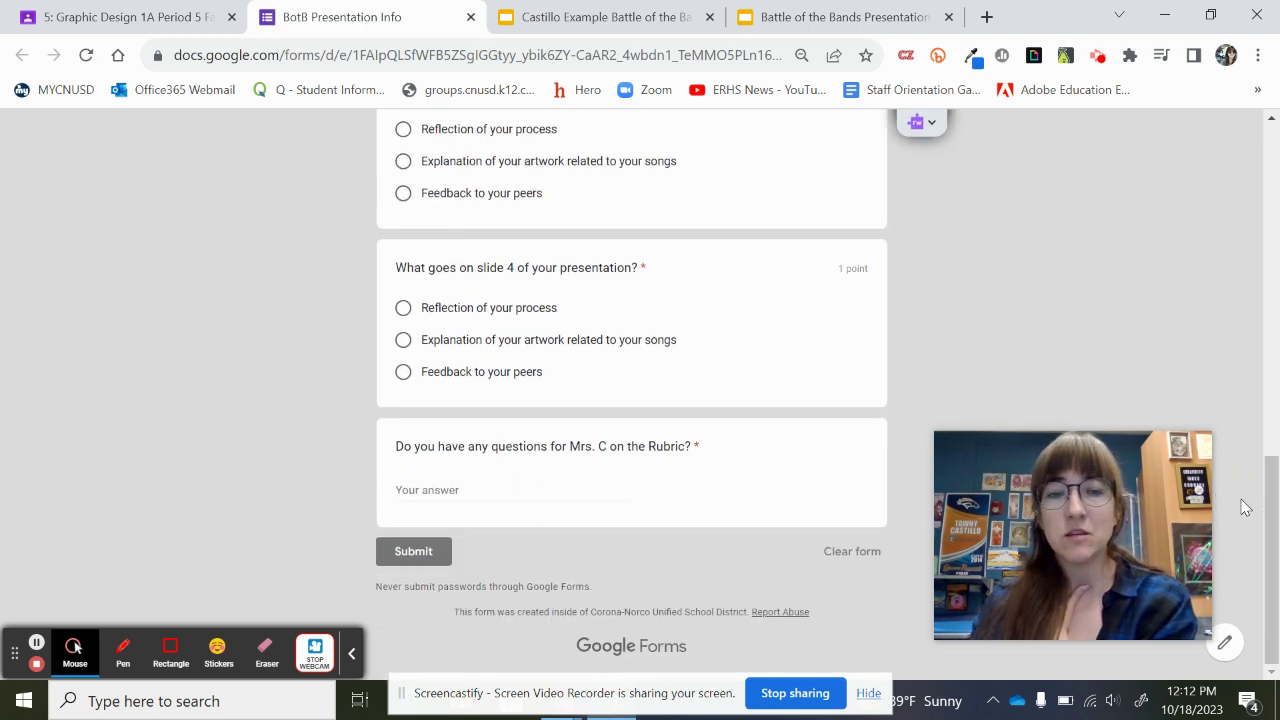
click(447, 489)
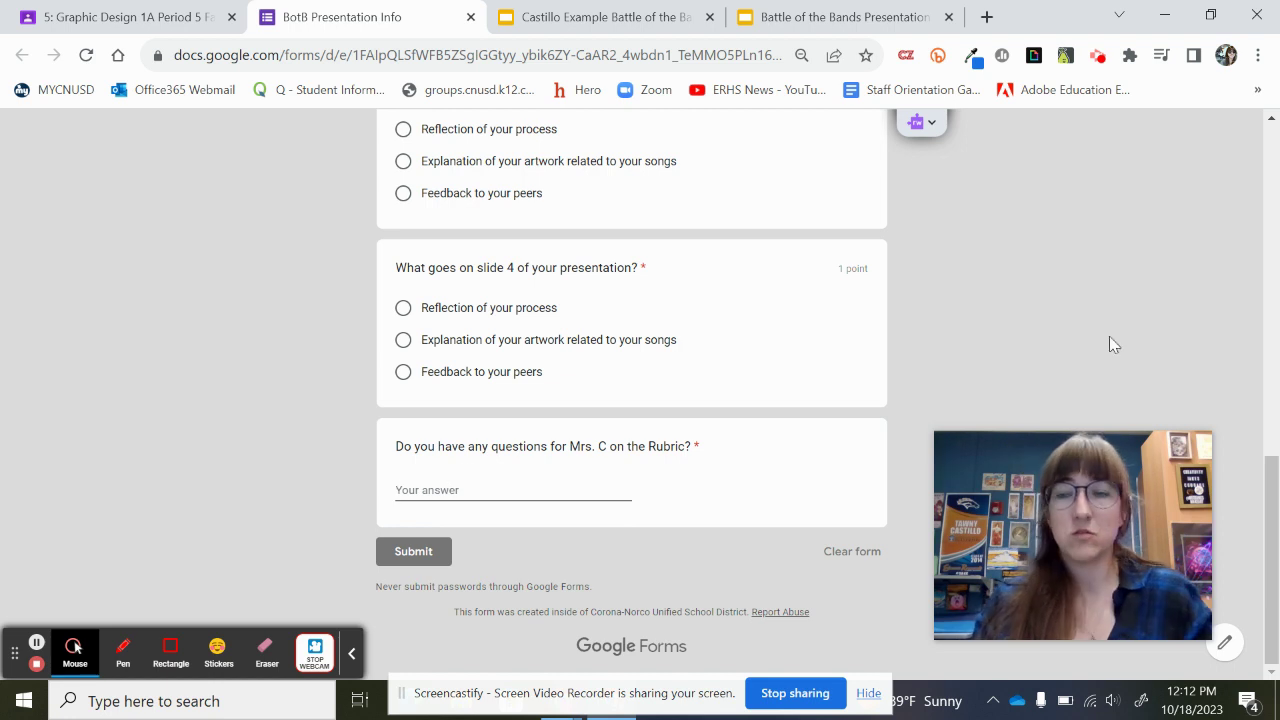
drag(1268, 480, 1274, 119)
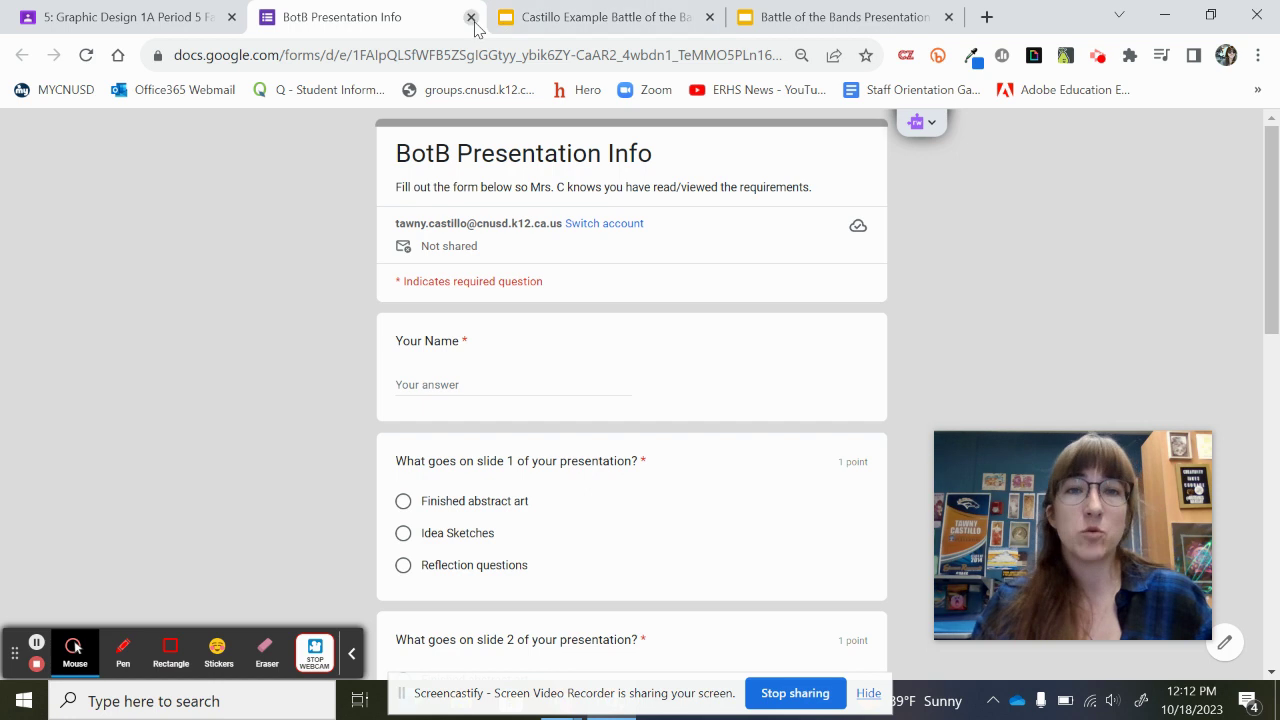
click(806, 20)
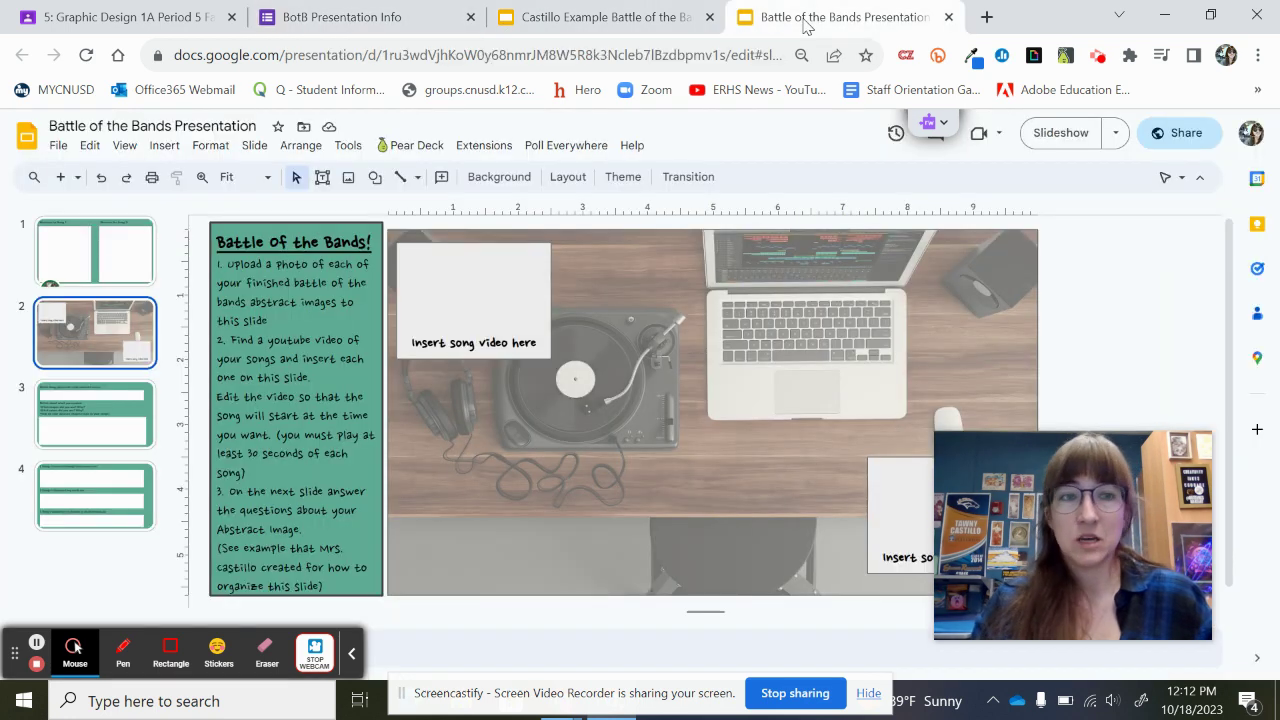